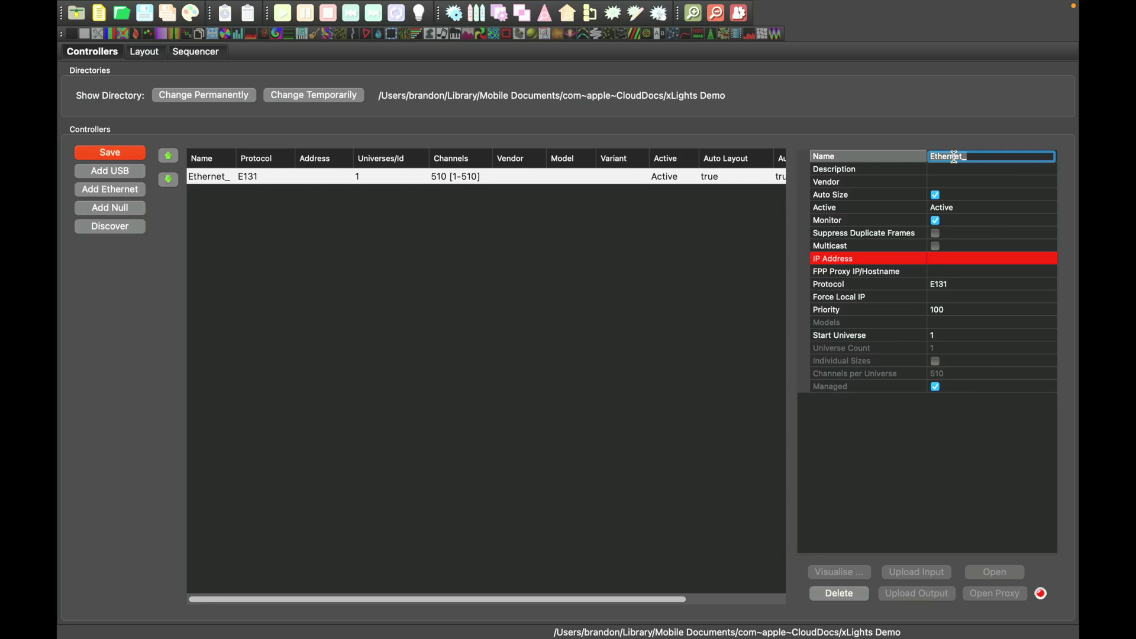
# Name the Ethernet controller "Kulp K8-Pi" and set its description to "Show Master".
pyautogui.write('Kulp K8-Pi')
pyautogui.press('Return')
pyautogui.click(943, 182)
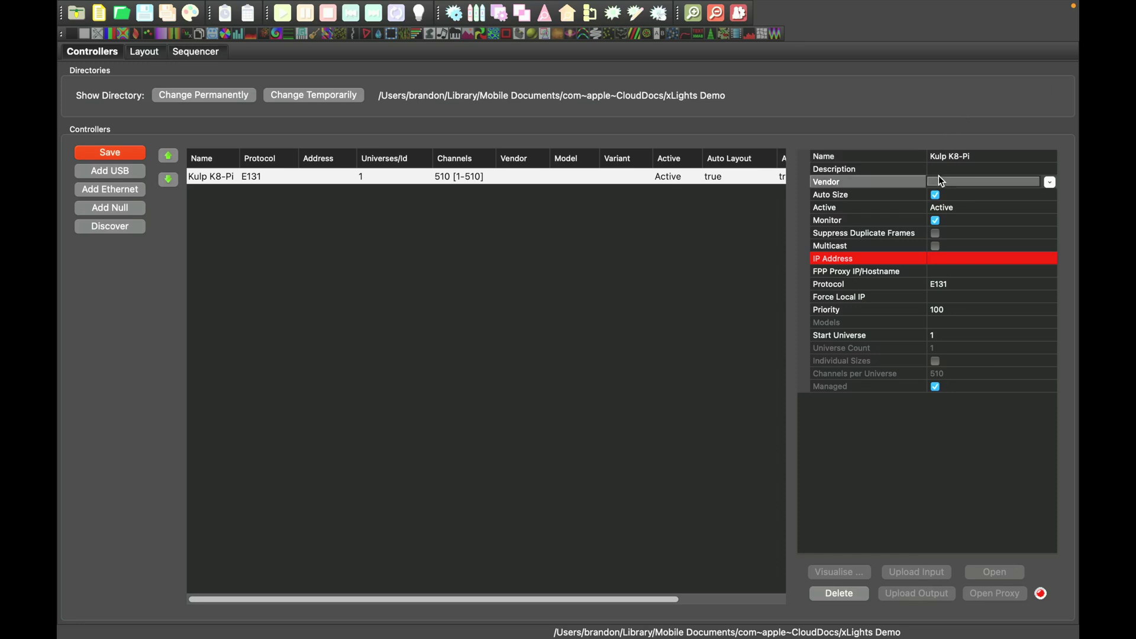
pyautogui.click(957, 169)
pyautogui.write('Show')
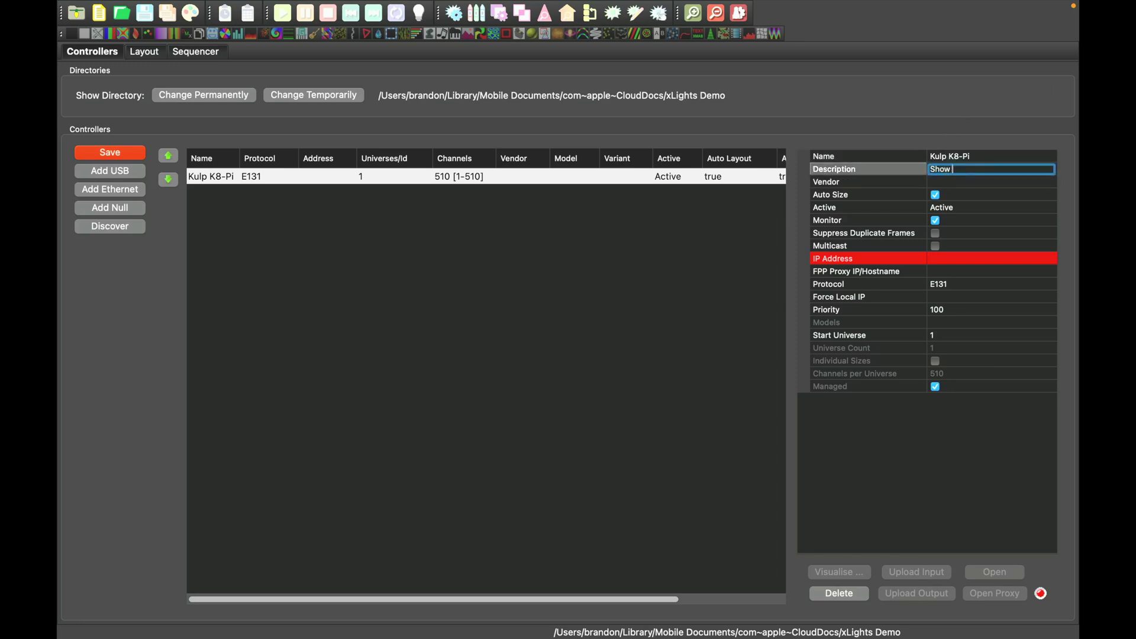
pyautogui.write(' Master')
# Set the controller's vendor to KulpLights and its model to K8-Pi.
pyautogui.click(987, 184)
pyautogui.click(1051, 183)
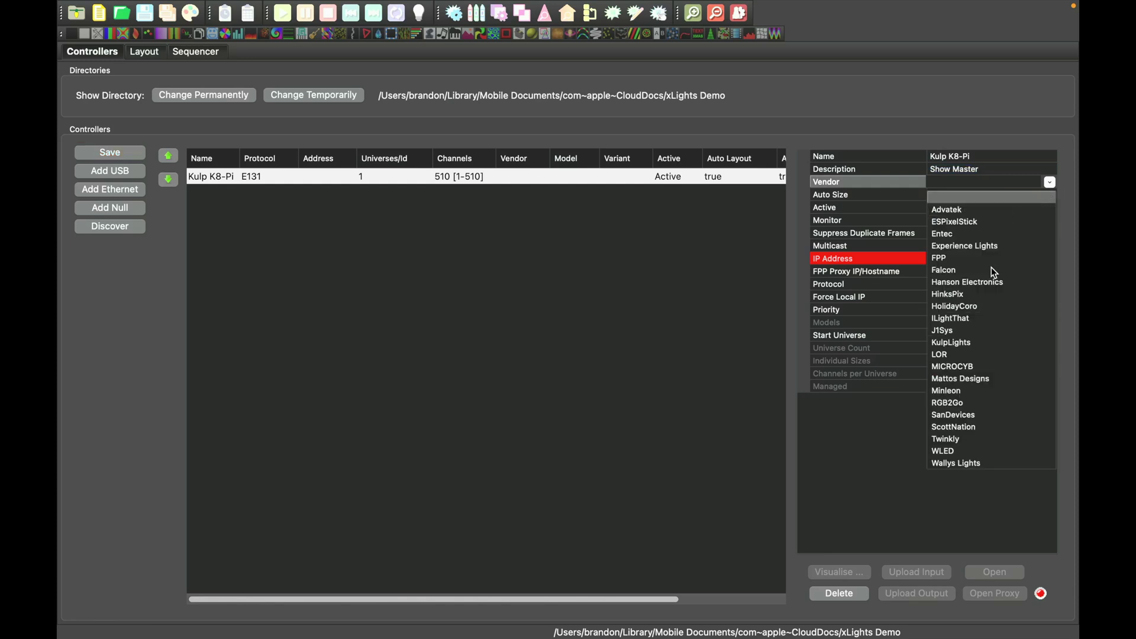
pyautogui.click(947, 343)
pyautogui.click(950, 187)
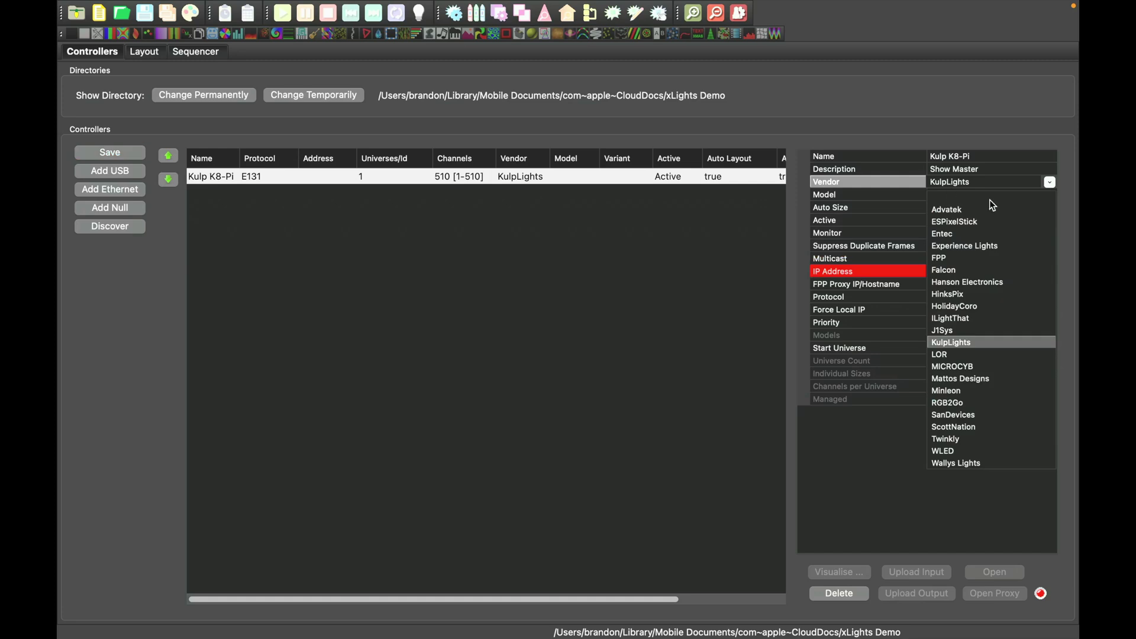
pyautogui.click(875, 202)
pyautogui.click(974, 196)
pyautogui.click(1051, 195)
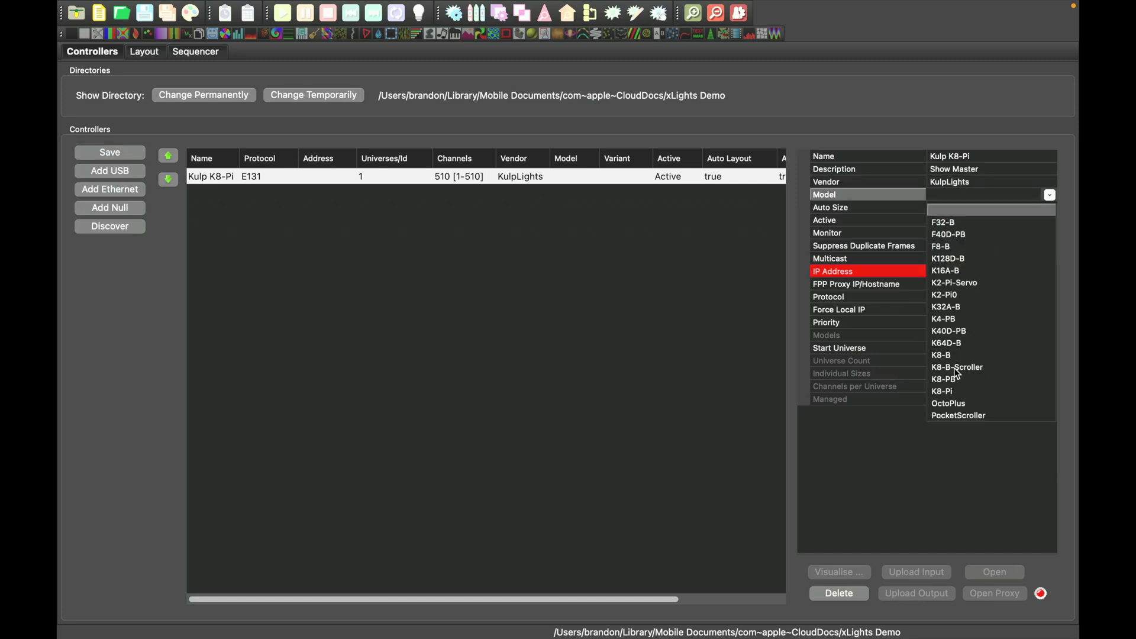
pyautogui.click(946, 392)
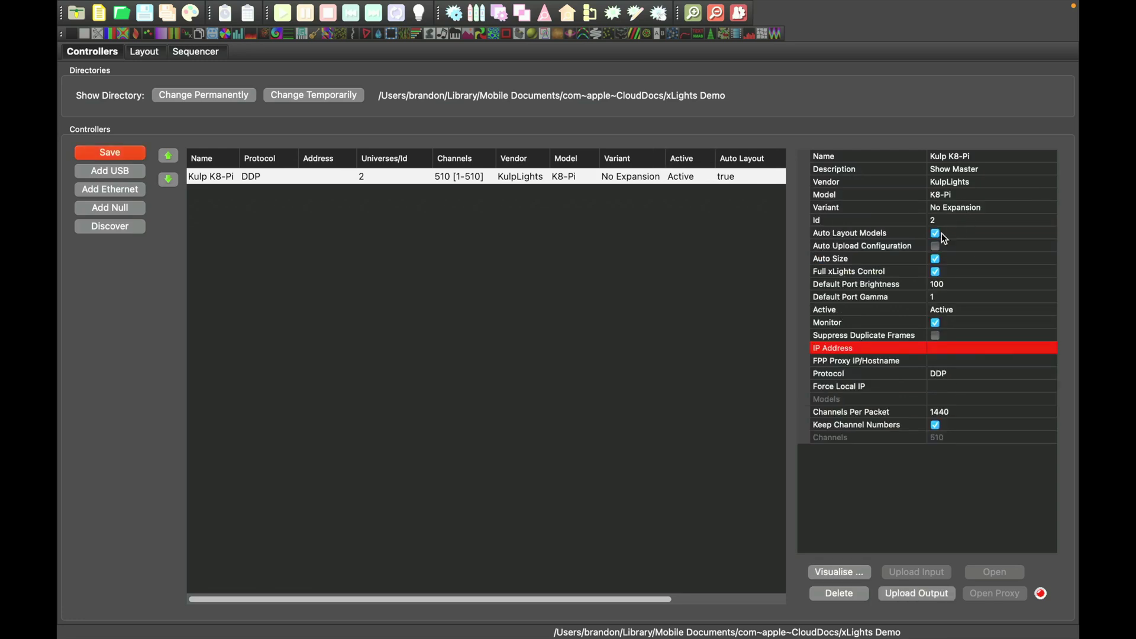
# Set the controller's default port brightness to 30.
pyautogui.click(942, 290)
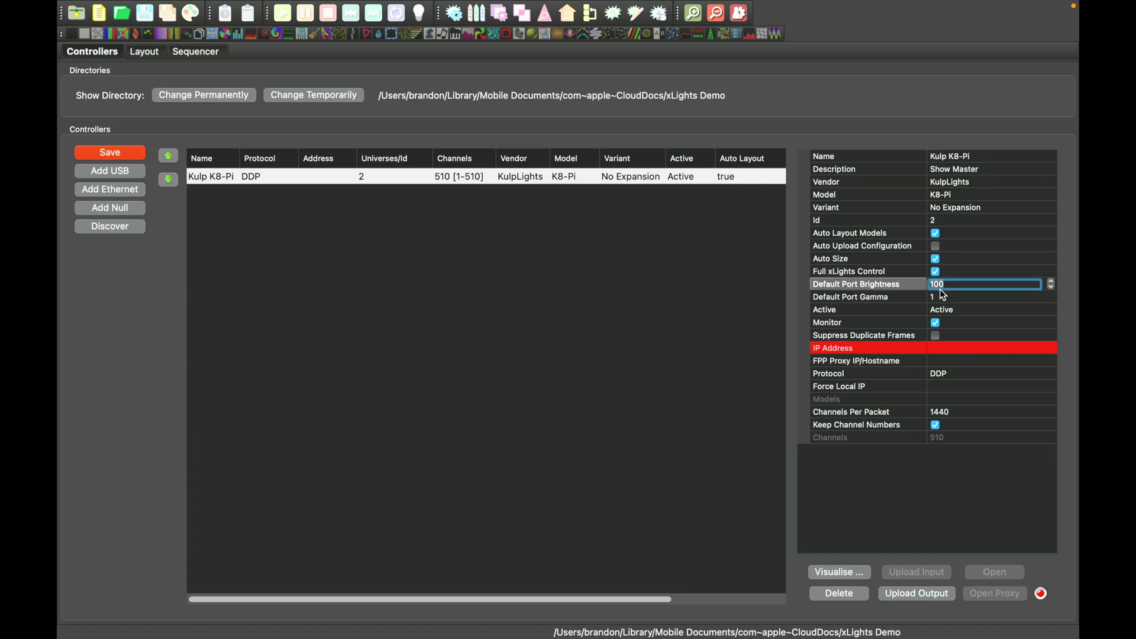
pyautogui.press('BackSpace')
pyautogui.press('BackSpace')
pyautogui.press('BackSpace')
pyautogui.write('30')
pyautogui.click(994, 298)
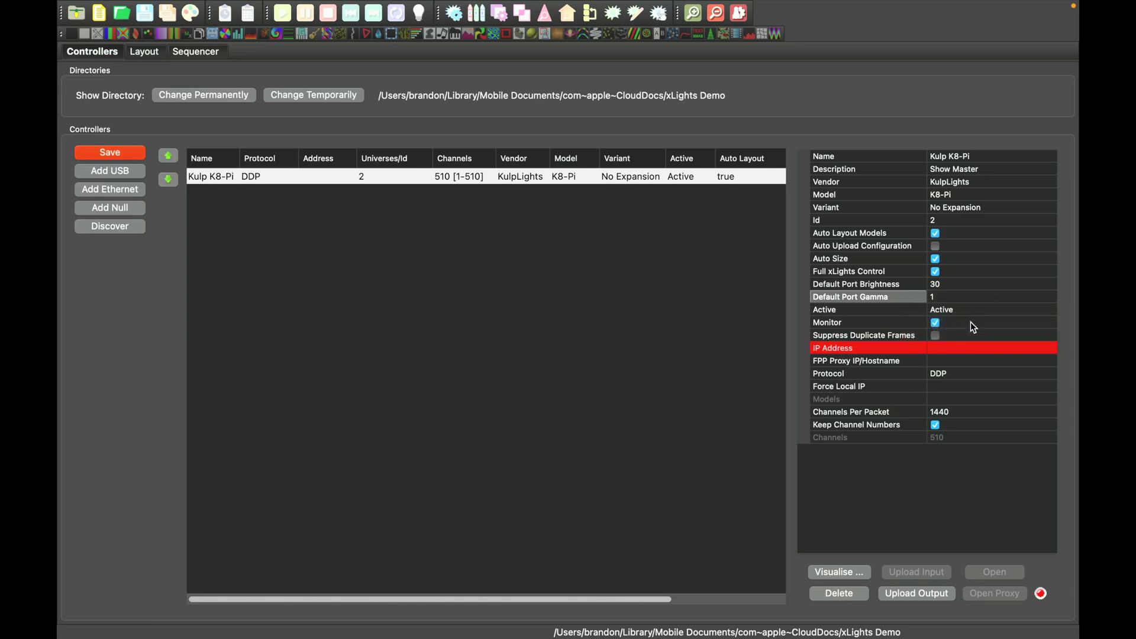
# Set the controller's IP address to 10.0.0.50 and view the available protocol options.
pyautogui.click(937, 353)
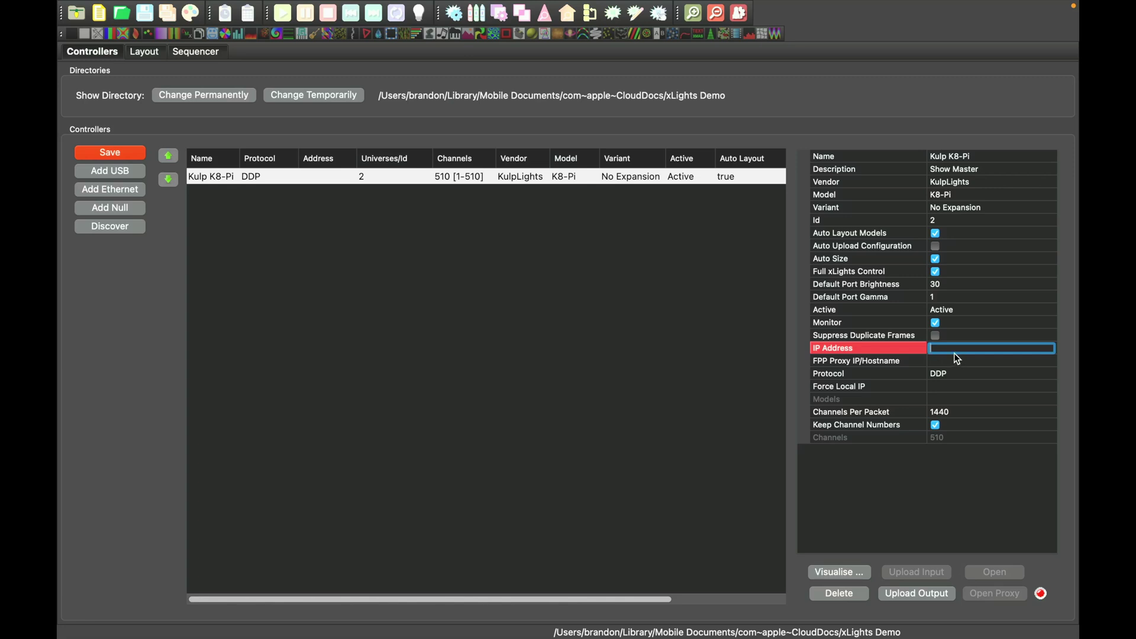
pyautogui.write('10.0.0.50')
pyautogui.press('Return')
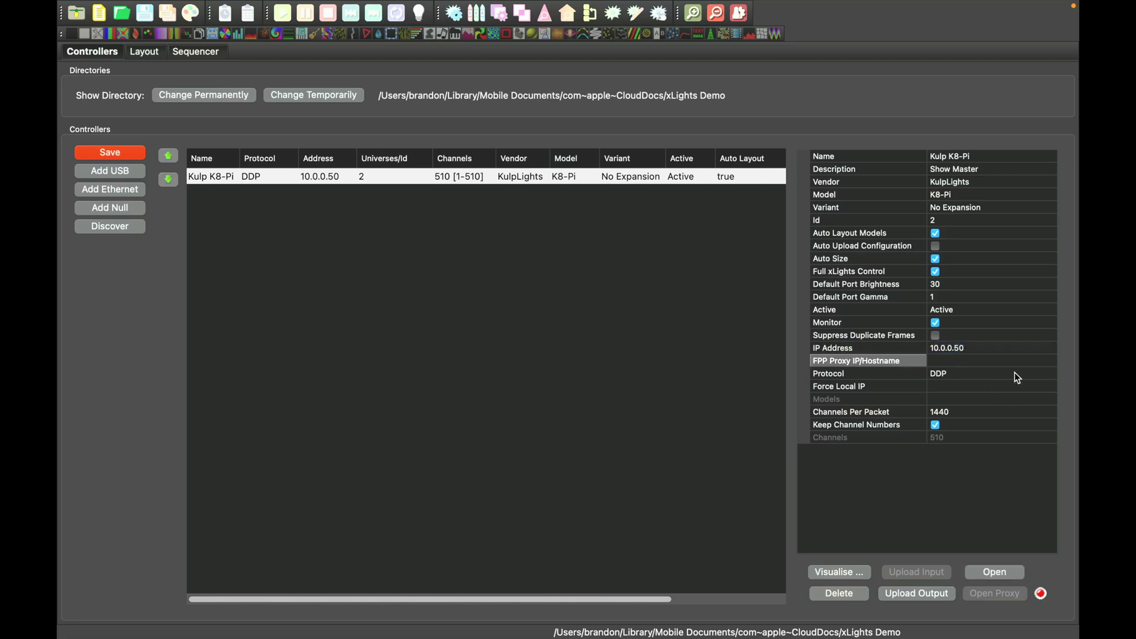
pyautogui.click(983, 361)
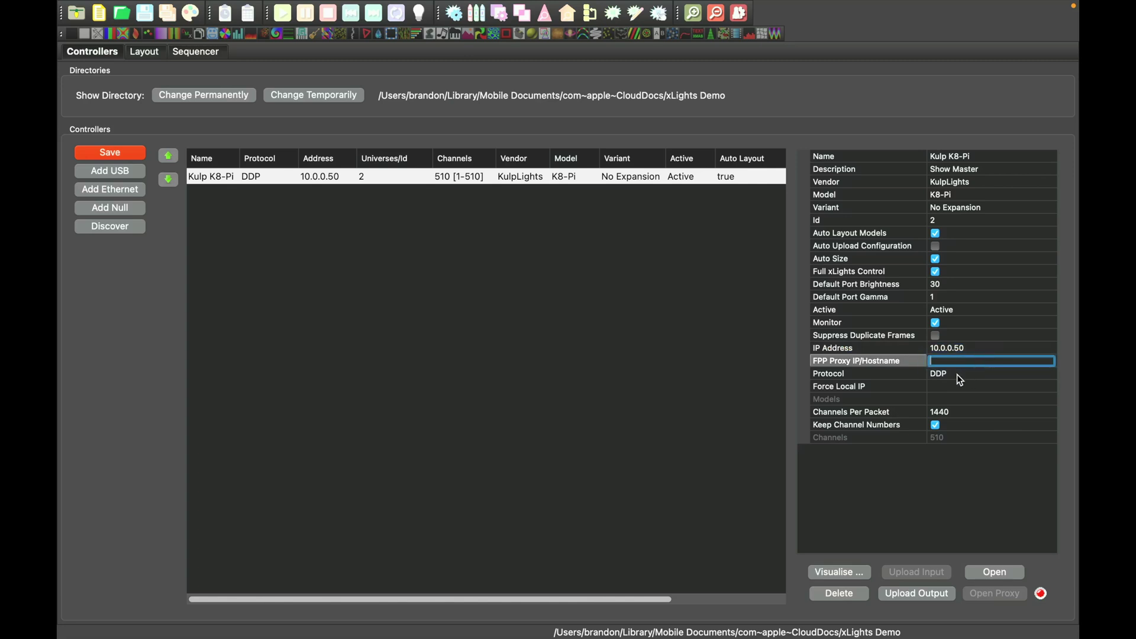
pyautogui.click(963, 374)
pyautogui.click(958, 376)
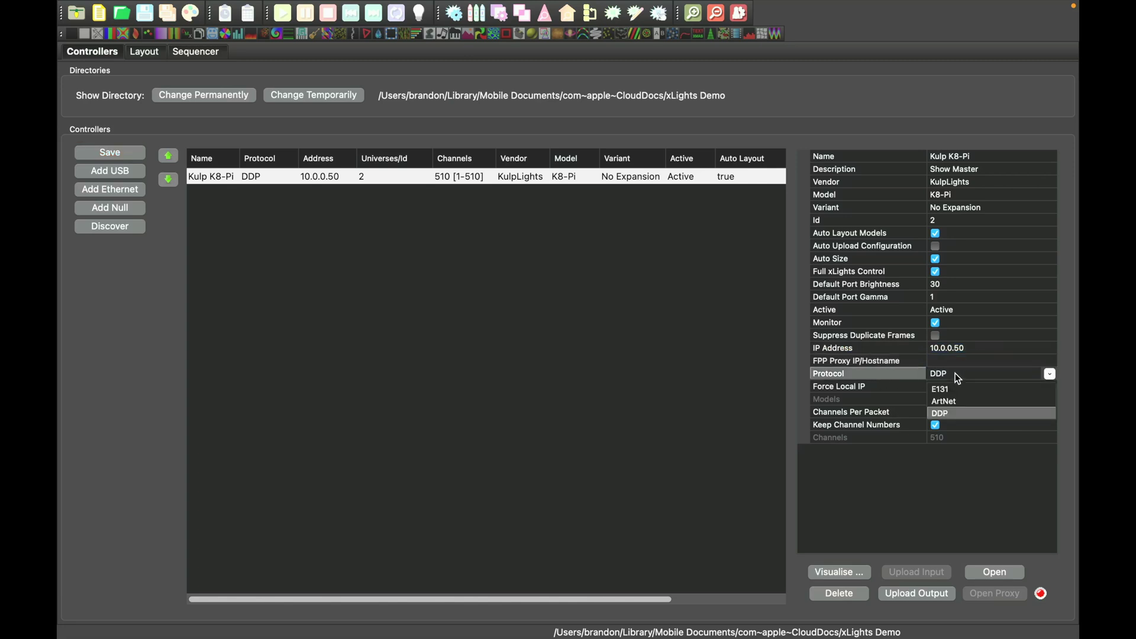
# Search the vendor model library for "stocking" and insert the Christmas Stocking model into the layout.
pyautogui.click(148, 52)
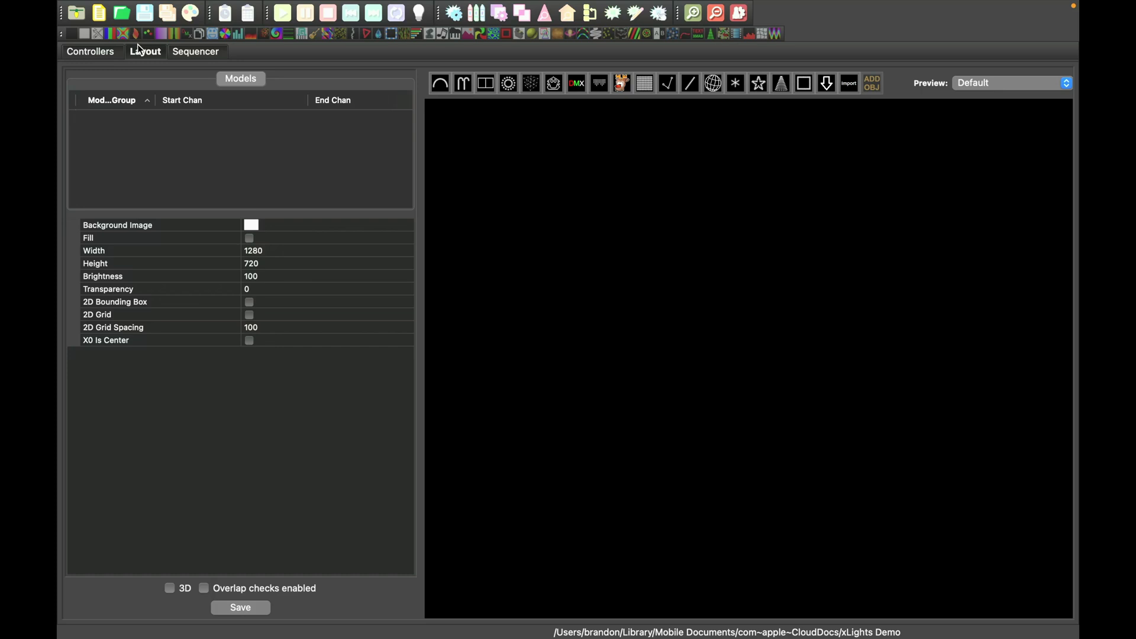
pyautogui.click(91, 51)
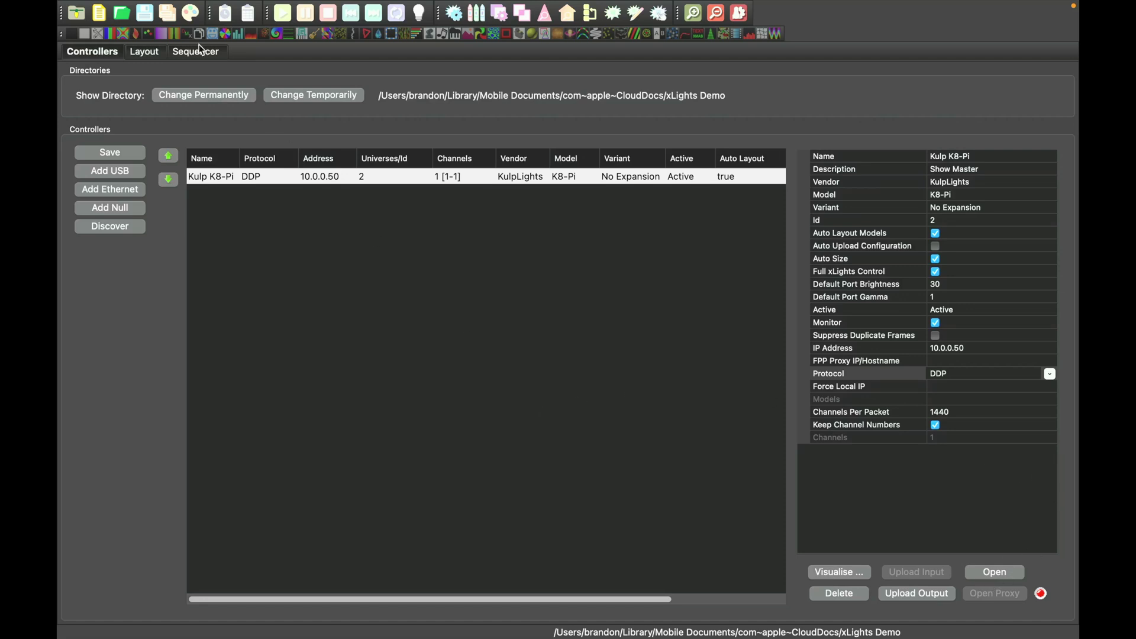
pyautogui.click(144, 51)
pyautogui.click(829, 84)
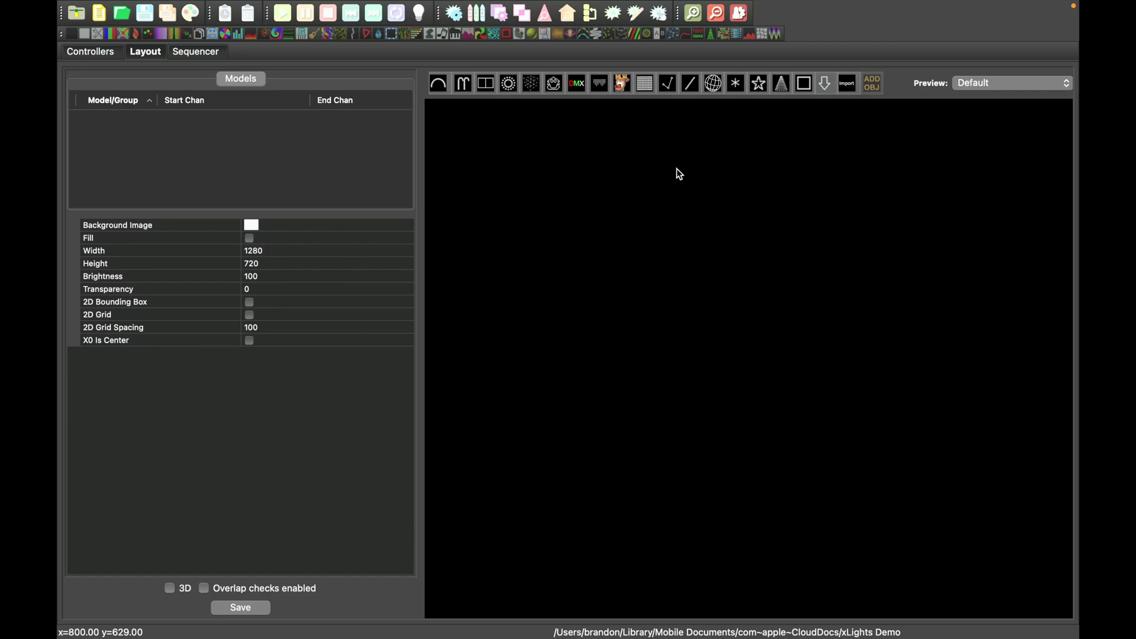
pyautogui.click(260, 506)
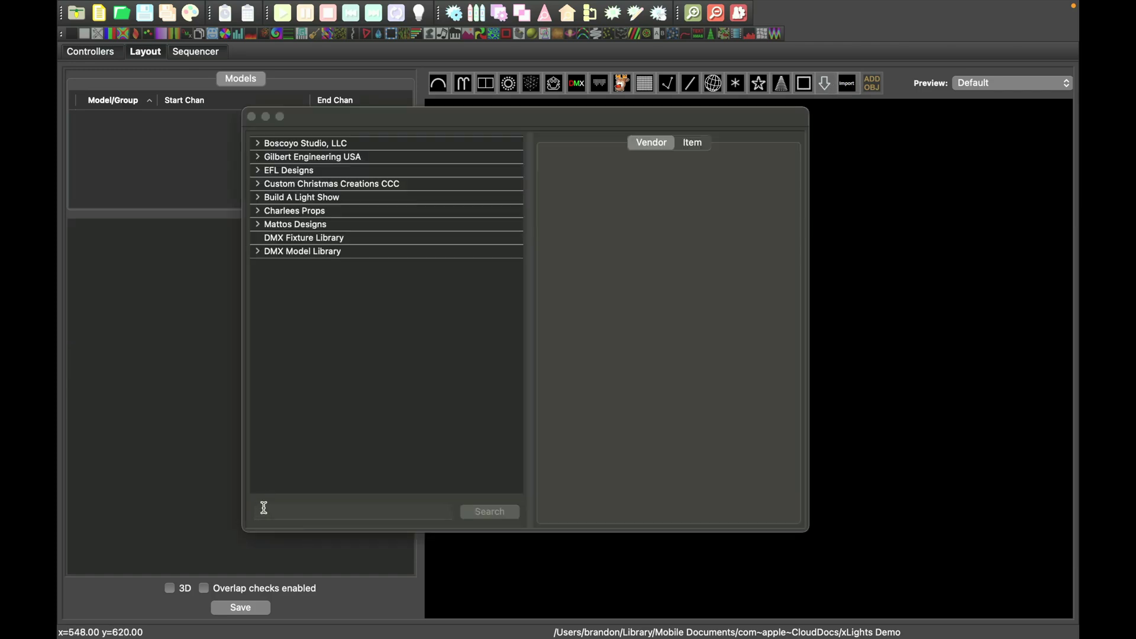
pyautogui.write('stockin')
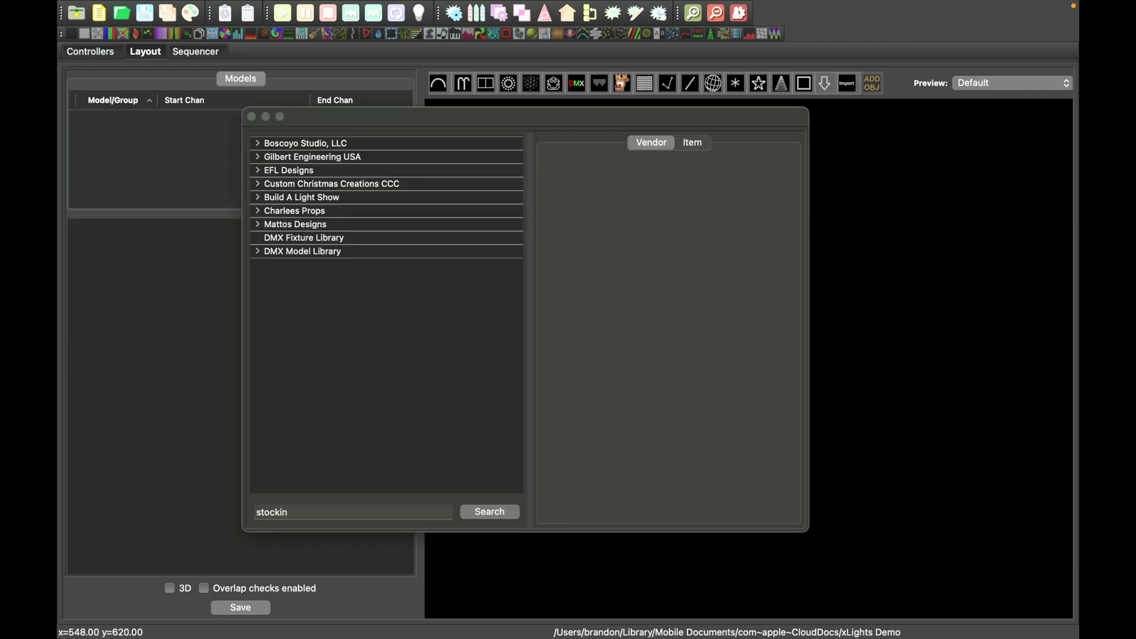
pyautogui.write('g')
pyautogui.click(500, 514)
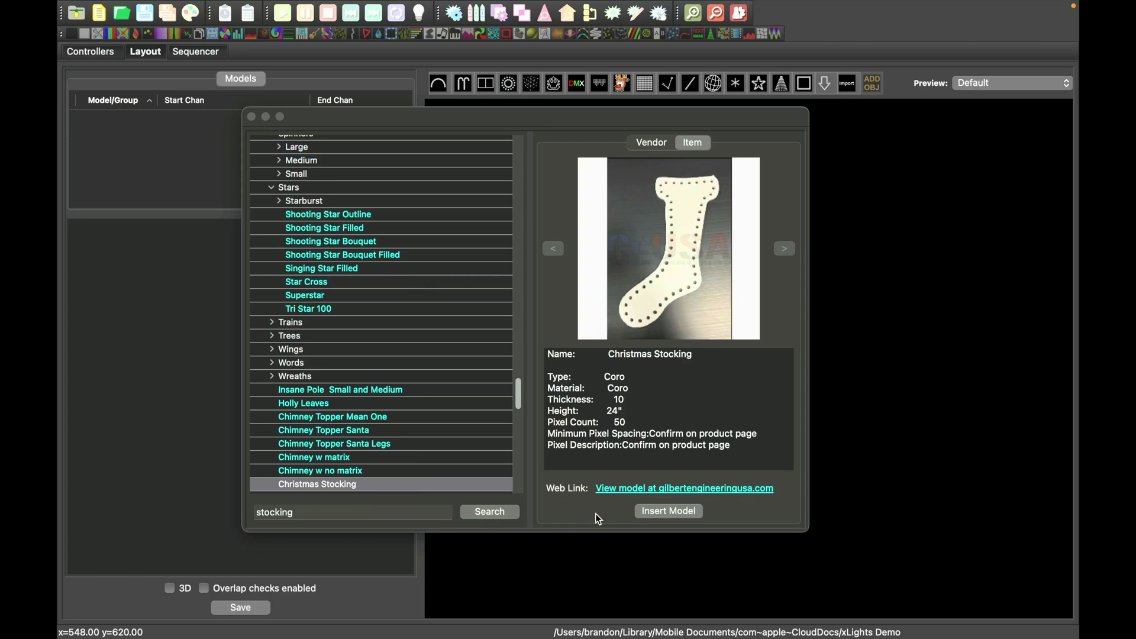
pyautogui.click(669, 511)
# Add a 50-node single line above the stocking and paste copies of it to make five lines in total.
pyautogui.hotkey('ctrl', 'v')
pyautogui.hotkey('ctrl', 'v')
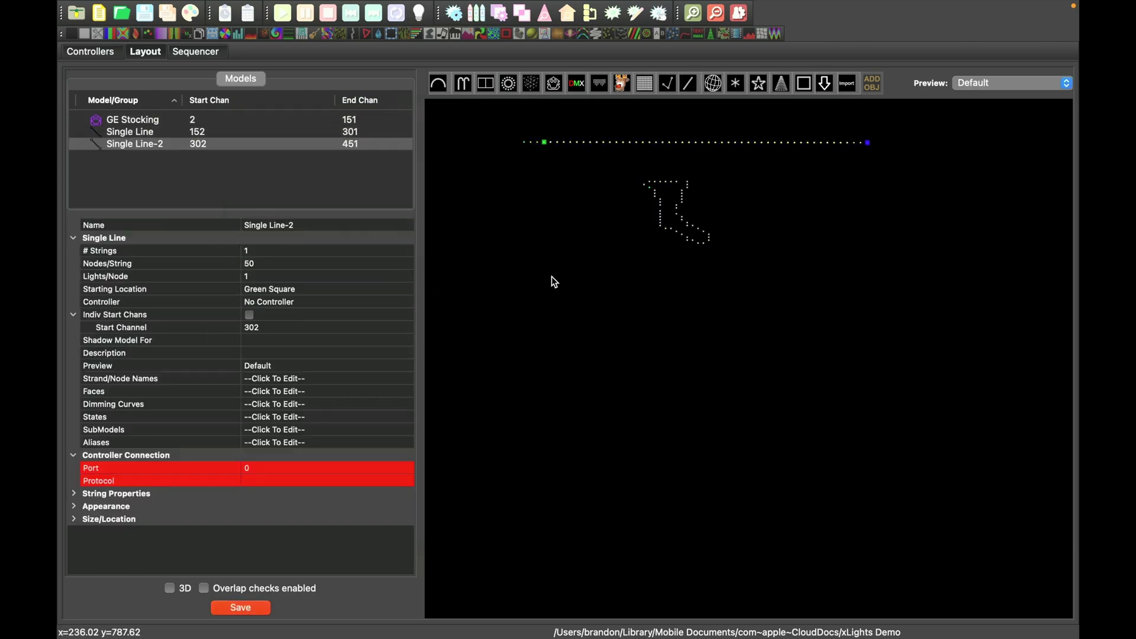
pyautogui.hotkey('ctrl', 'v')
pyautogui.hotkey('ctrl', 'v')
pyautogui.hotkey('ctrl', 'v')
# Spread the overlapping single lines apart below the stocking, leaving one above it, and save the layout.
pyautogui.click(677, 141)
pyautogui.moveTo(677, 141); pyautogui.dragTo(608, 276)
pyautogui.moveTo(633, 142); pyautogui.dragTo(562, 271)
pyautogui.moveTo(635, 141); pyautogui.dragTo(598, 326)
pyautogui.moveTo(642, 147); pyautogui.dragTo(644, 254)
pyautogui.click(622, 176)
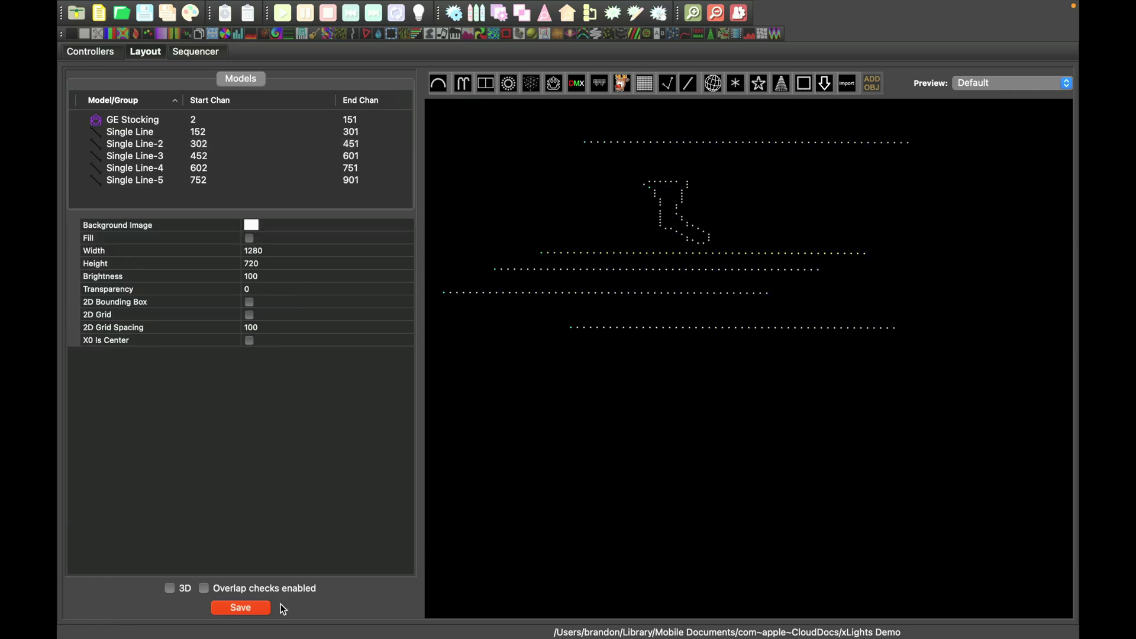
pyautogui.click(251, 606)
# Open the port visualiser for the Kulp K8-Pi controller.
pyautogui.click(101, 54)
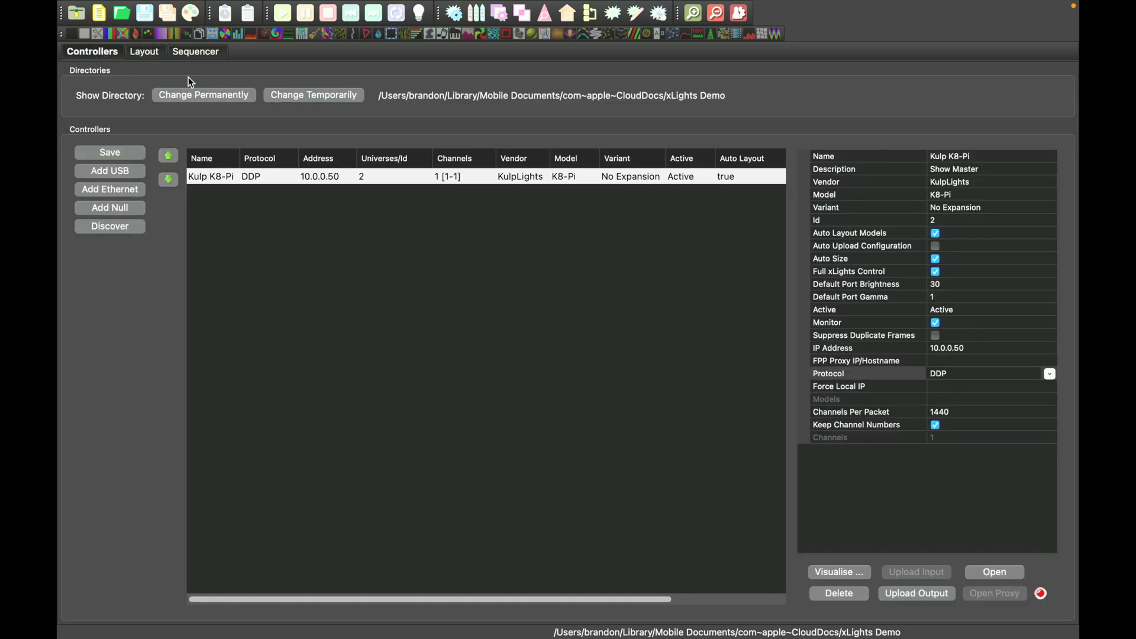
pyautogui.click(822, 569)
pyautogui.scroll(-5, 341, 116)
pyautogui.scroll(5, 341, 116)
pyautogui.moveTo(385, 35); pyautogui.dragTo(315, 59)
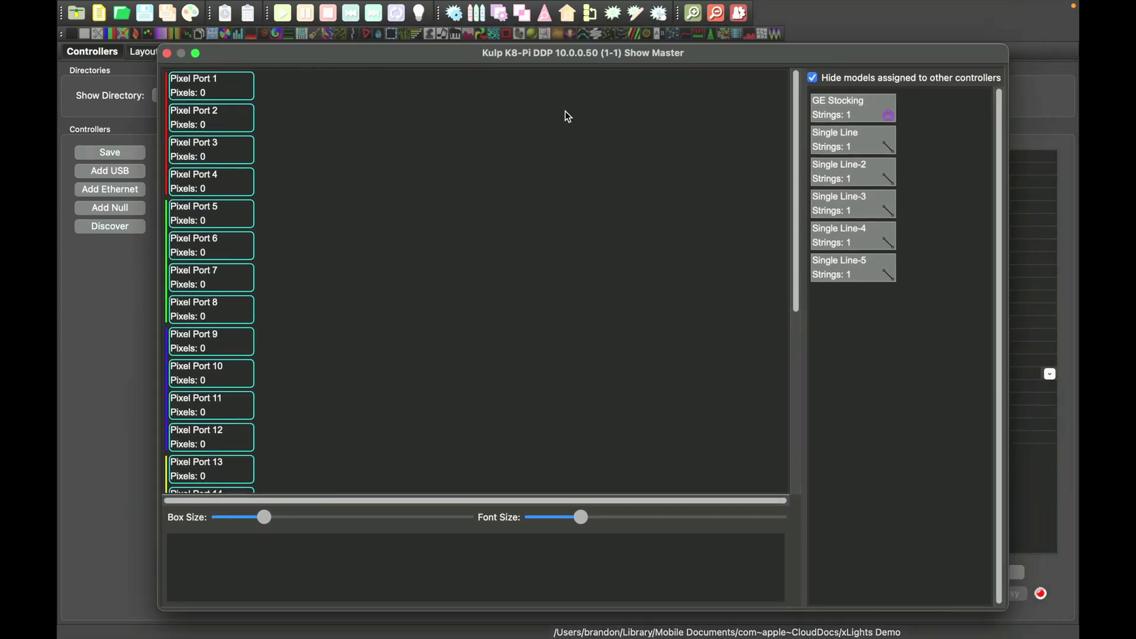
# Assign GE Stocking to pixel port 1 and Single Line through Single Line-5 to ports 2 to 6, and save the controller setup.
pyautogui.moveTo(863, 115)
pyautogui.moveTo(863, 115); pyautogui.dragTo(302, 95)
pyautogui.moveTo(832, 129); pyautogui.dragTo(309, 123)
pyautogui.moveTo(876, 116); pyautogui.dragTo(296, 147)
pyautogui.moveTo(865, 104); pyautogui.dragTo(284, 211)
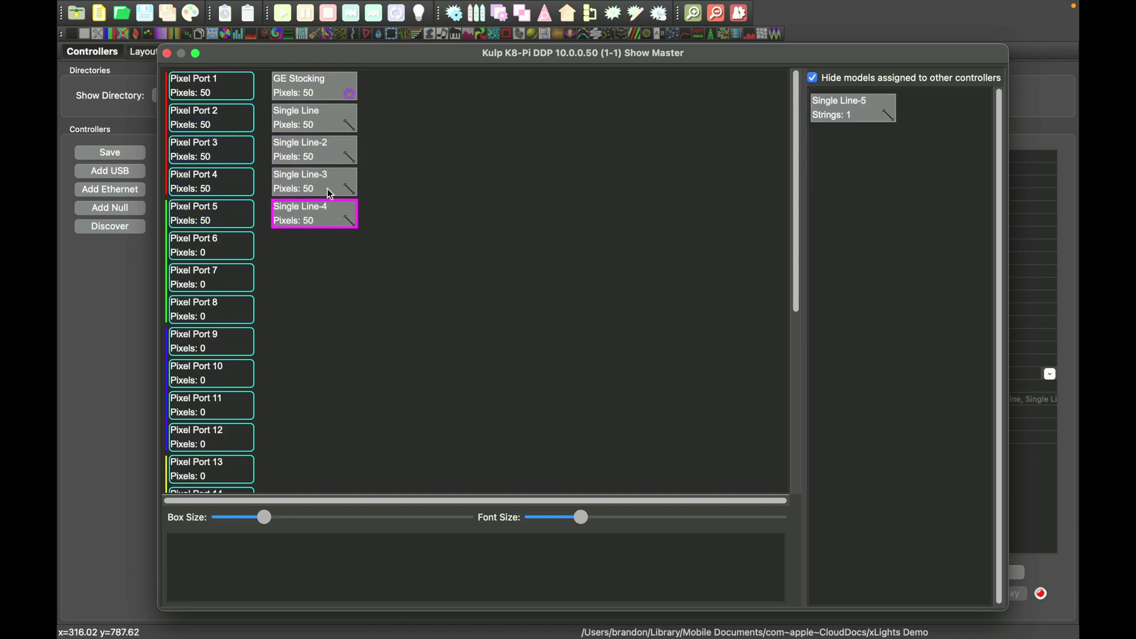
pyautogui.moveTo(834, 104); pyautogui.dragTo(242, 249)
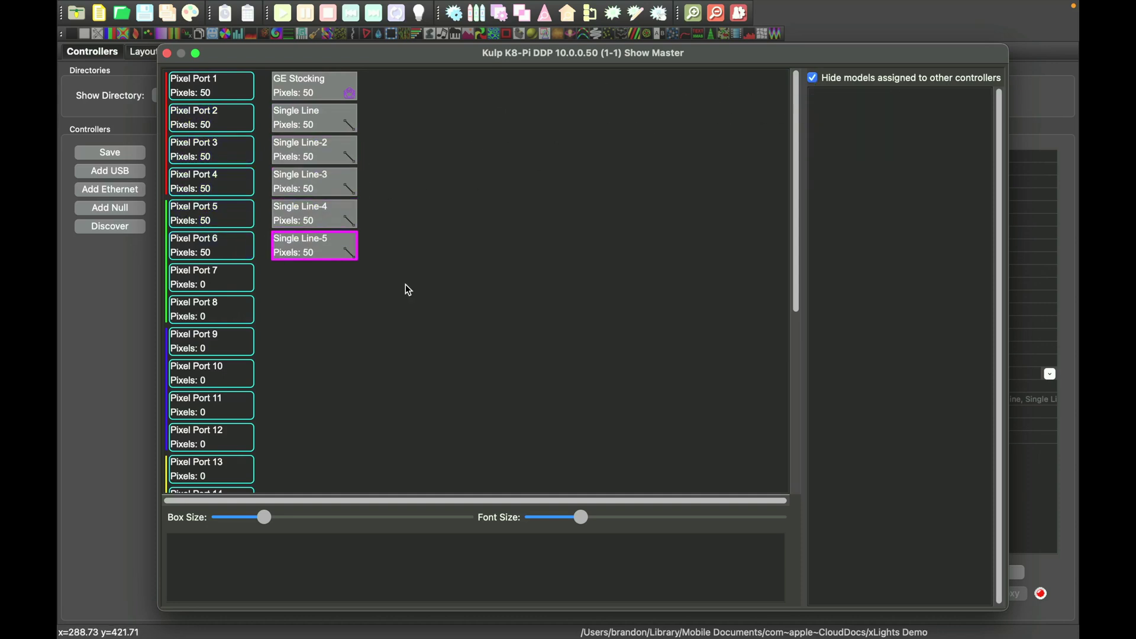
pyautogui.click(166, 53)
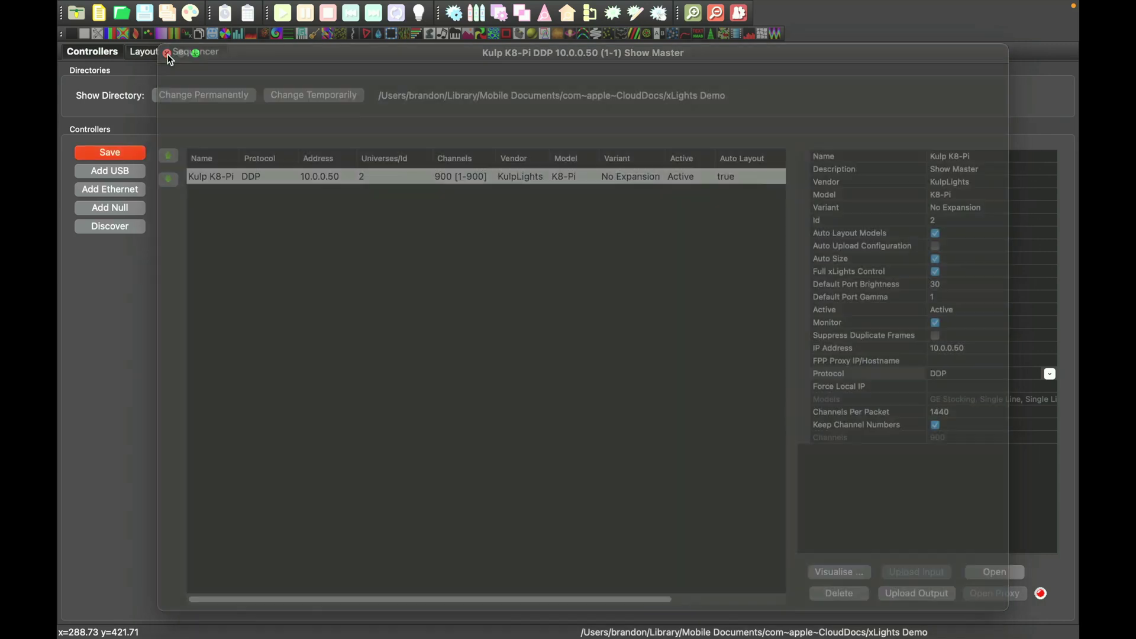
pyautogui.click(130, 153)
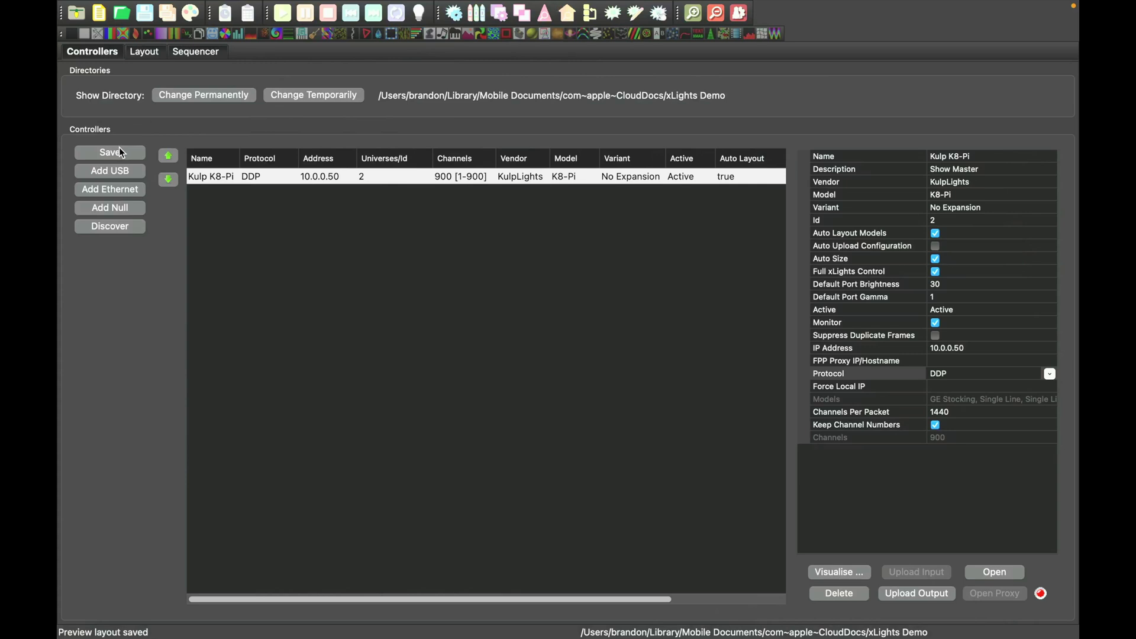
# Open the controller's FPP web page at full-screen size and examine its Status page.
pyautogui.click(992, 573)
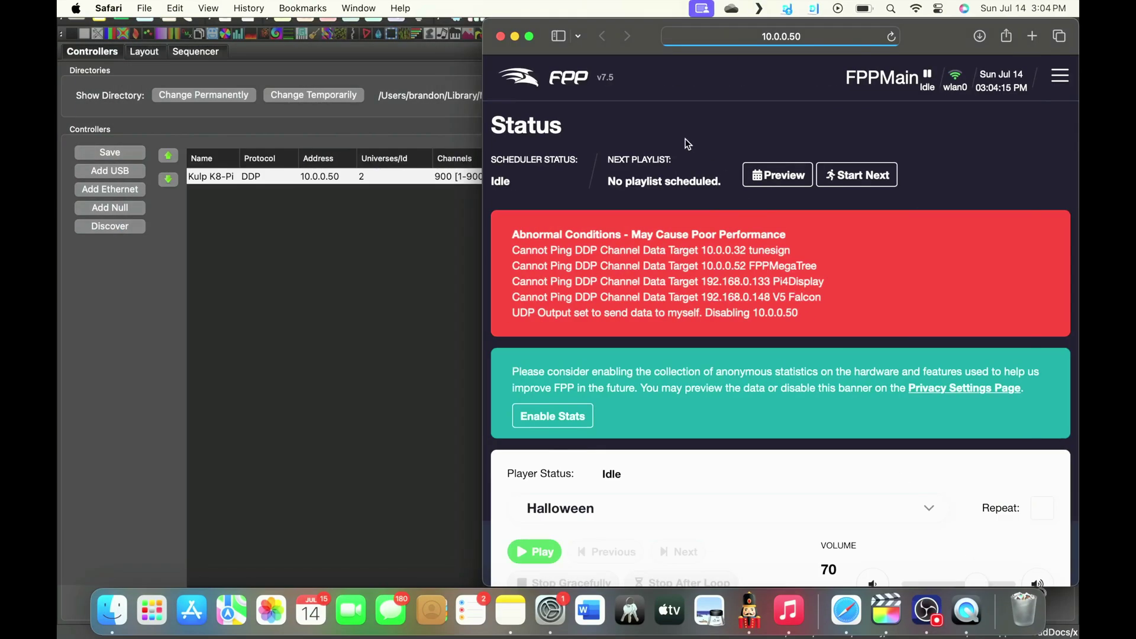
pyautogui.click(530, 37)
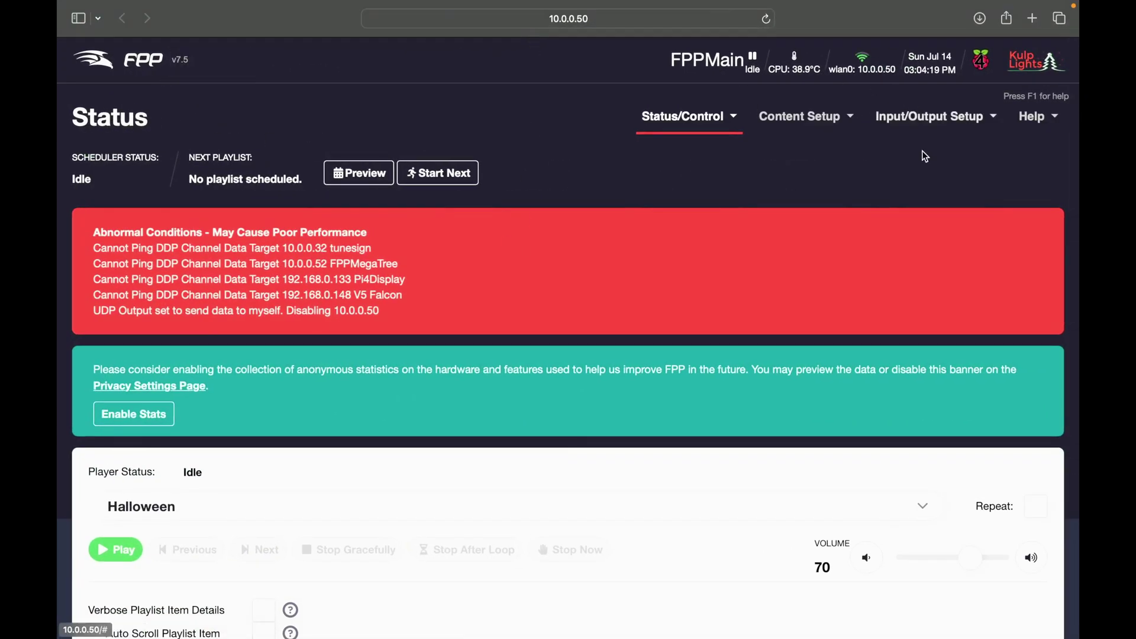
pyautogui.scroll(-10, 925, 156)
pyautogui.scroll(10, 925, 156)
# Switch back to xLights and upload the output configuration to the Kulp K8-Pi controller.
pyautogui.moveTo(967, 627)
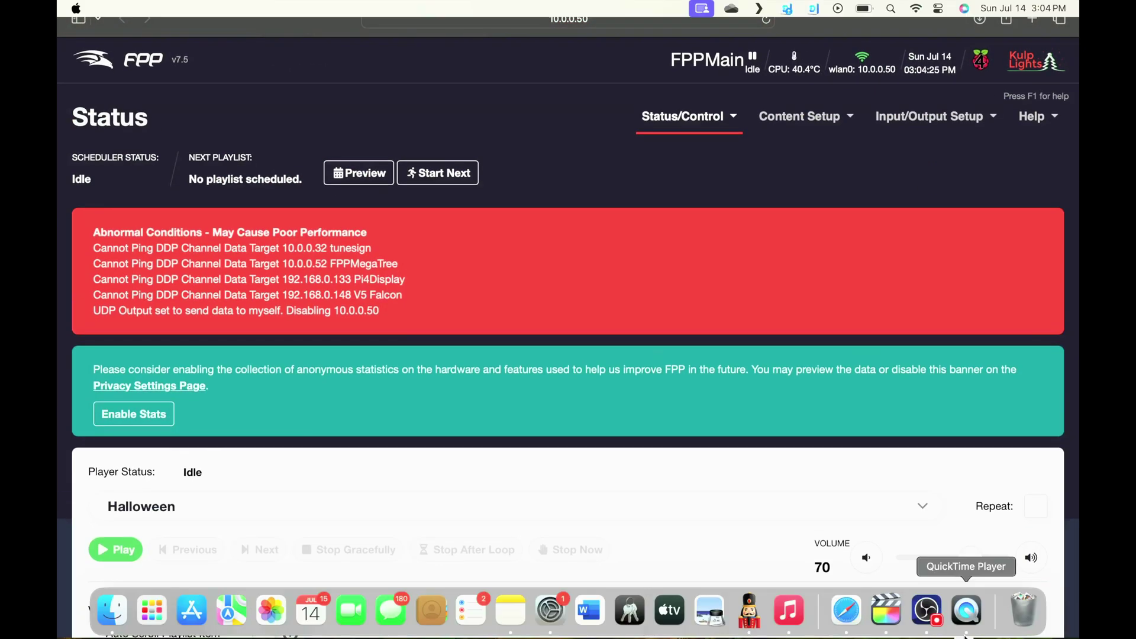
pyautogui.click(751, 610)
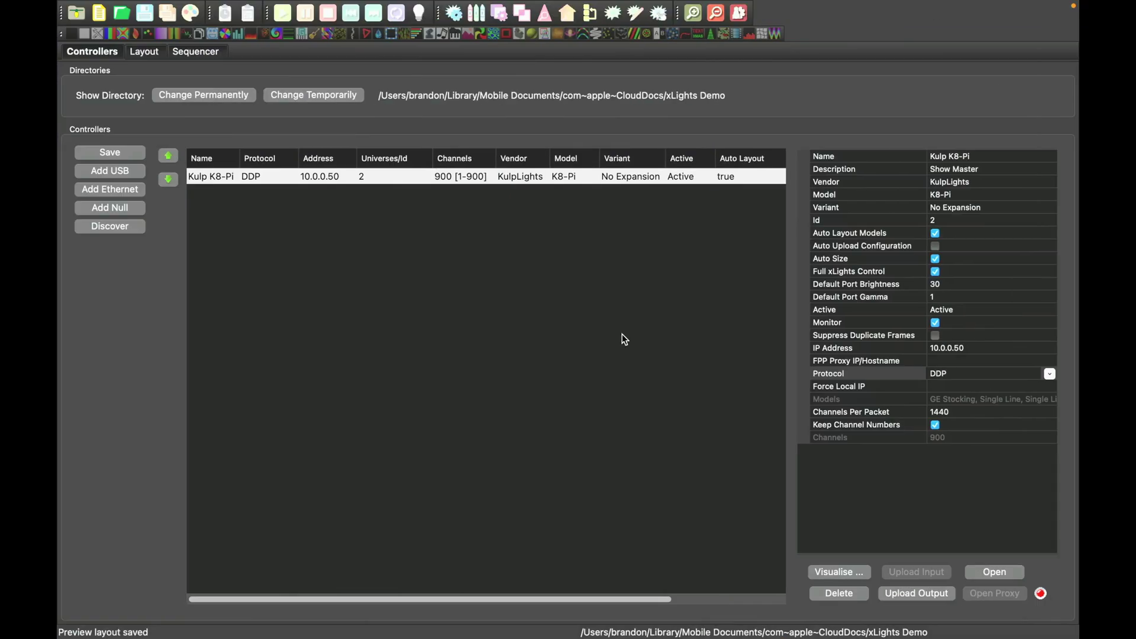
pyautogui.click(935, 598)
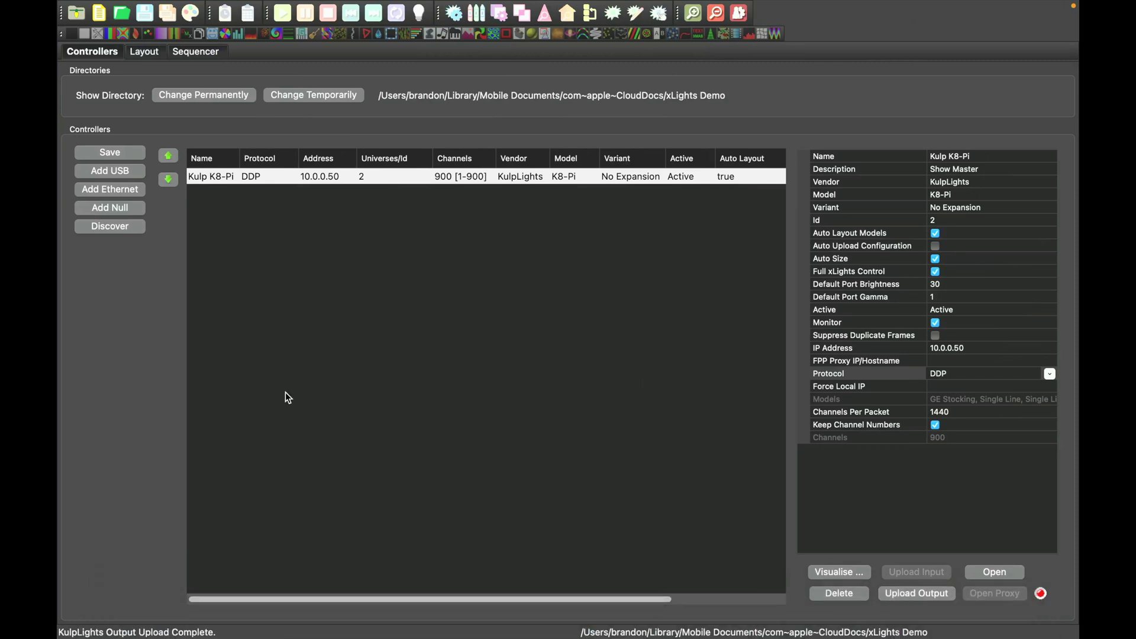
# Switch to the FPP page in Safari, check the FPPD status and open the Channel Outputs setup.
pyautogui.hotkey('ctrl', 'Right')
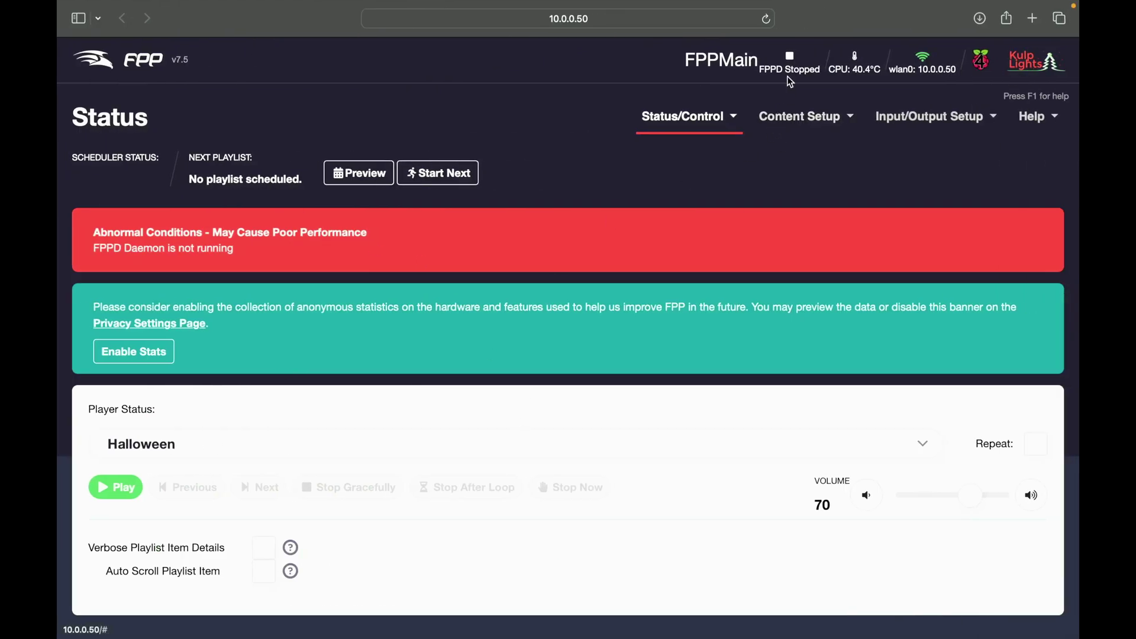
pyautogui.click(788, 76)
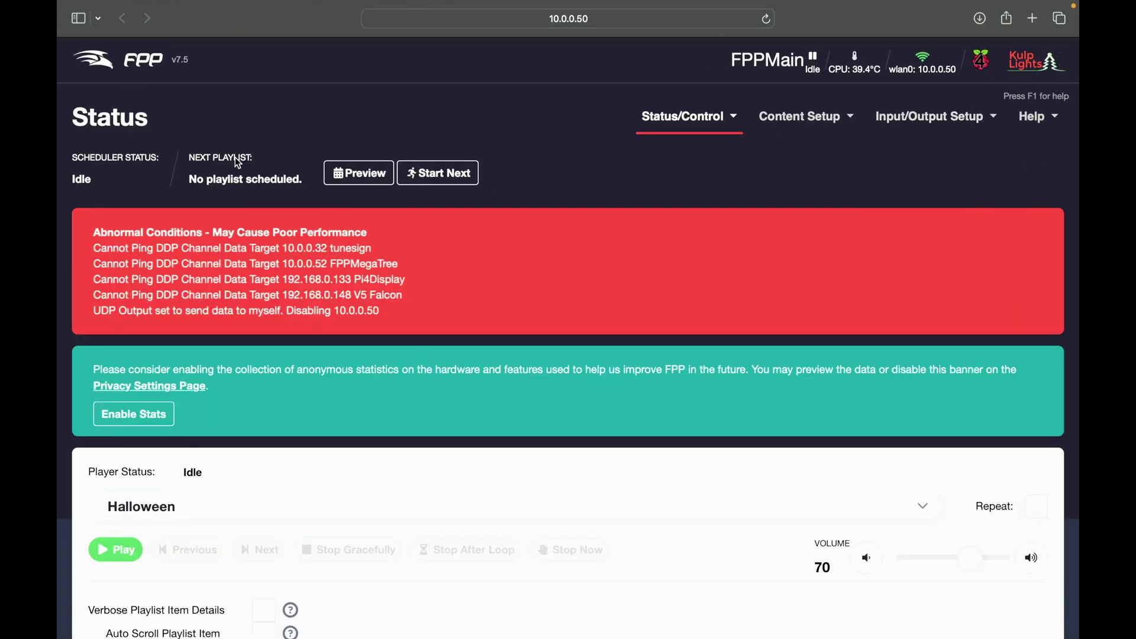
pyautogui.moveTo(908, 122)
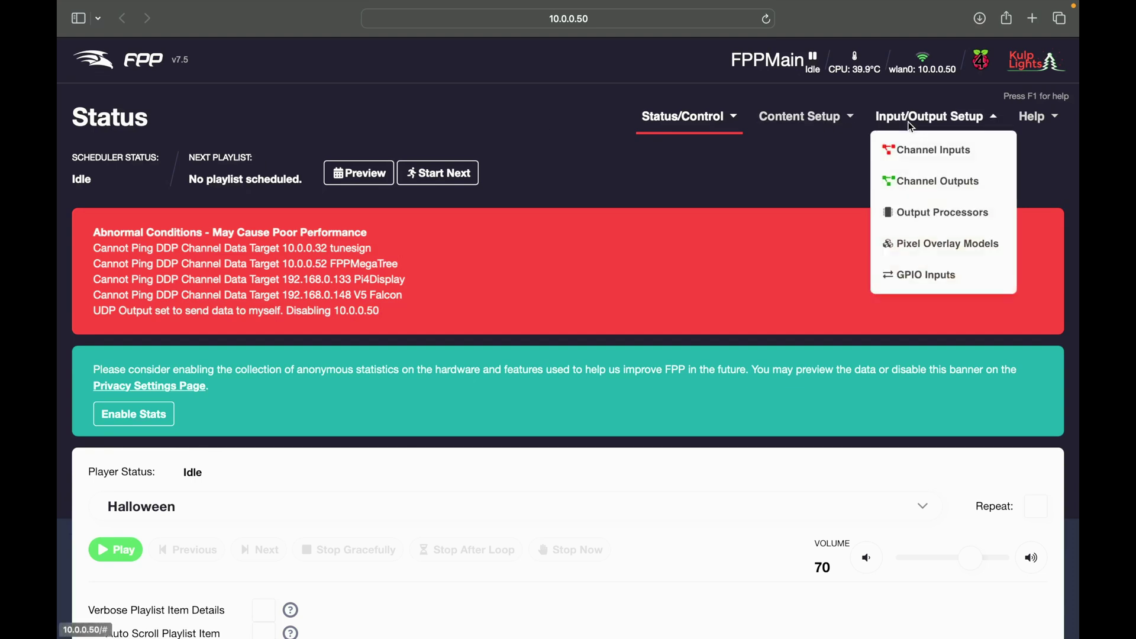
pyautogui.click(926, 178)
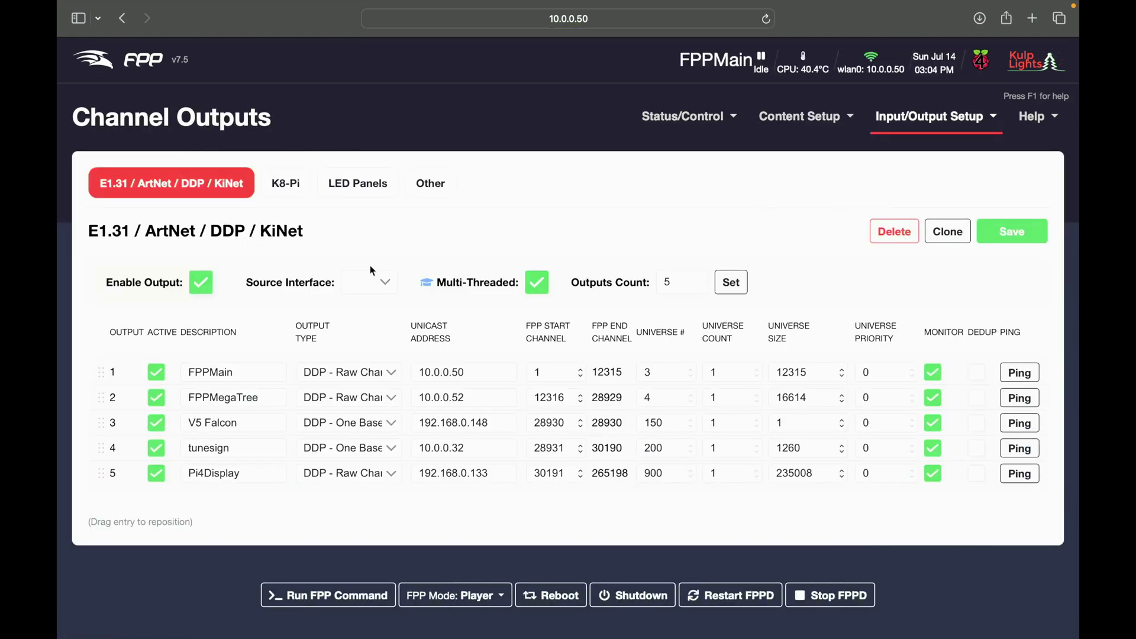
# Open the K8-Pi string outputs and check the models, start channels and pixel counts on each port.
pyautogui.click(290, 190)
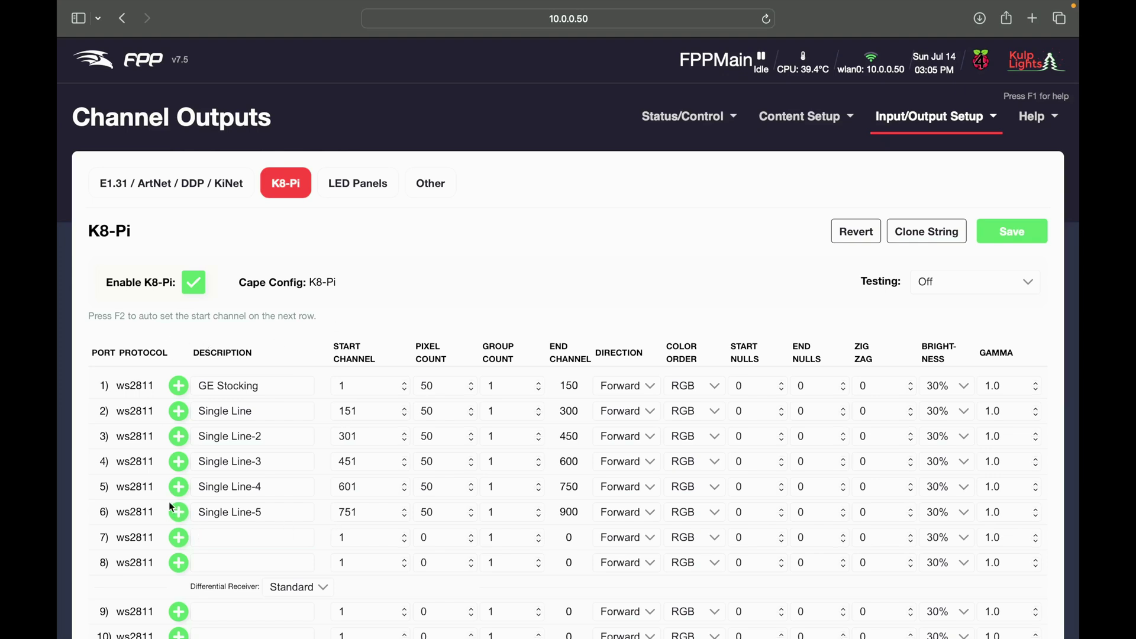
# Switch to xLights and quick-start a new 20 fps animation sequence using the All Models view.
pyautogui.press('super+Tab')
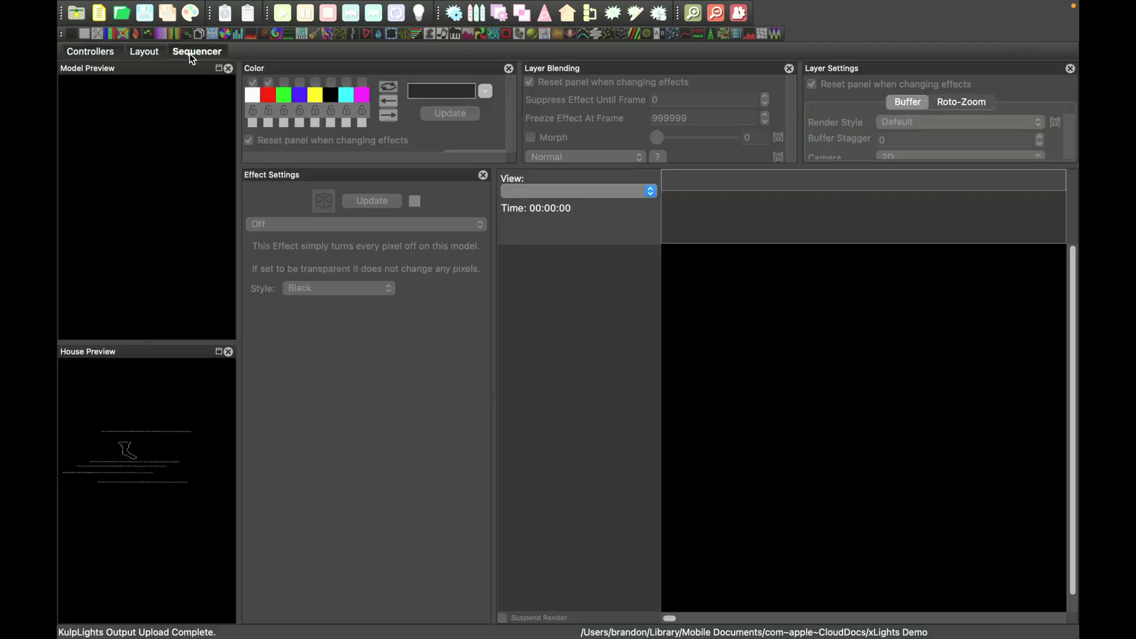
pyautogui.click(150, 8)
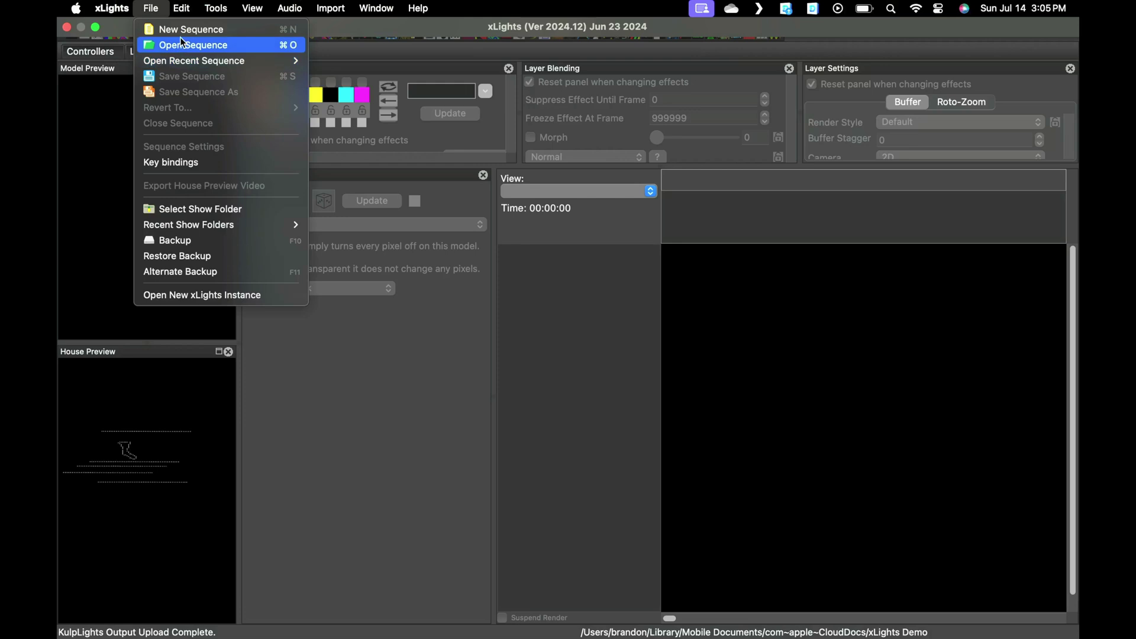
pyautogui.click(180, 34)
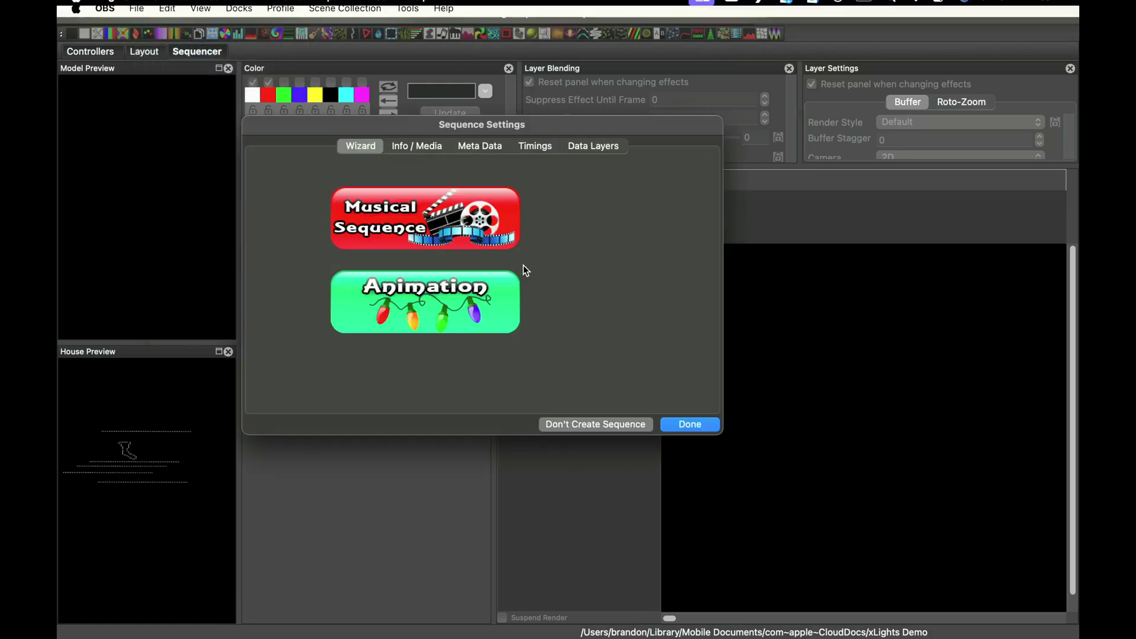
pyautogui.click(431, 318)
pyautogui.click(433, 245)
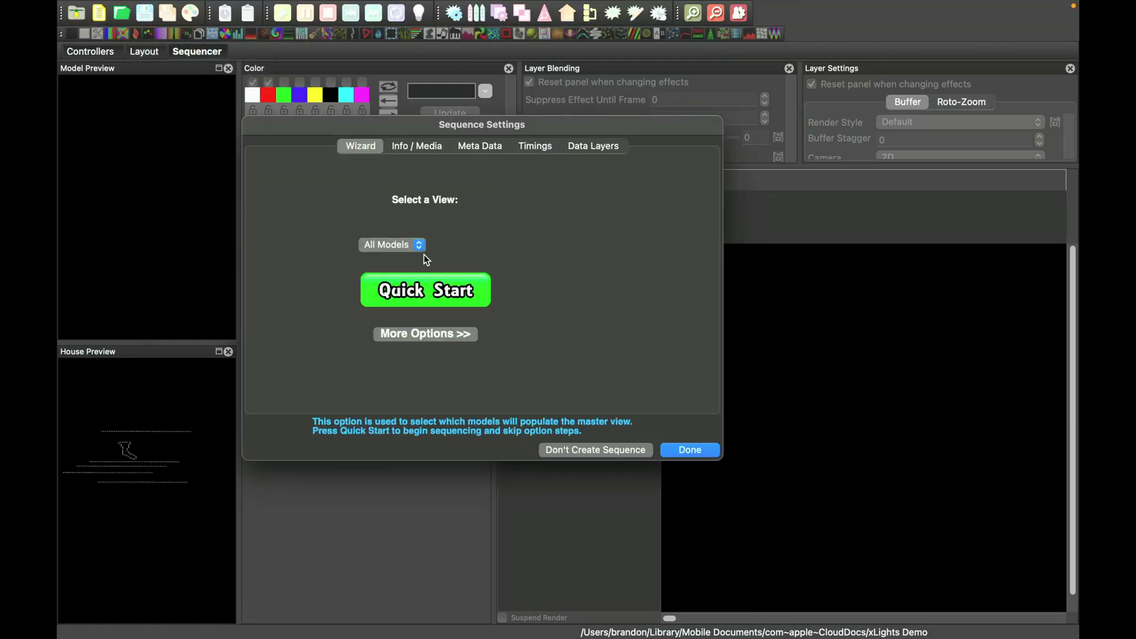
pyautogui.click(426, 285)
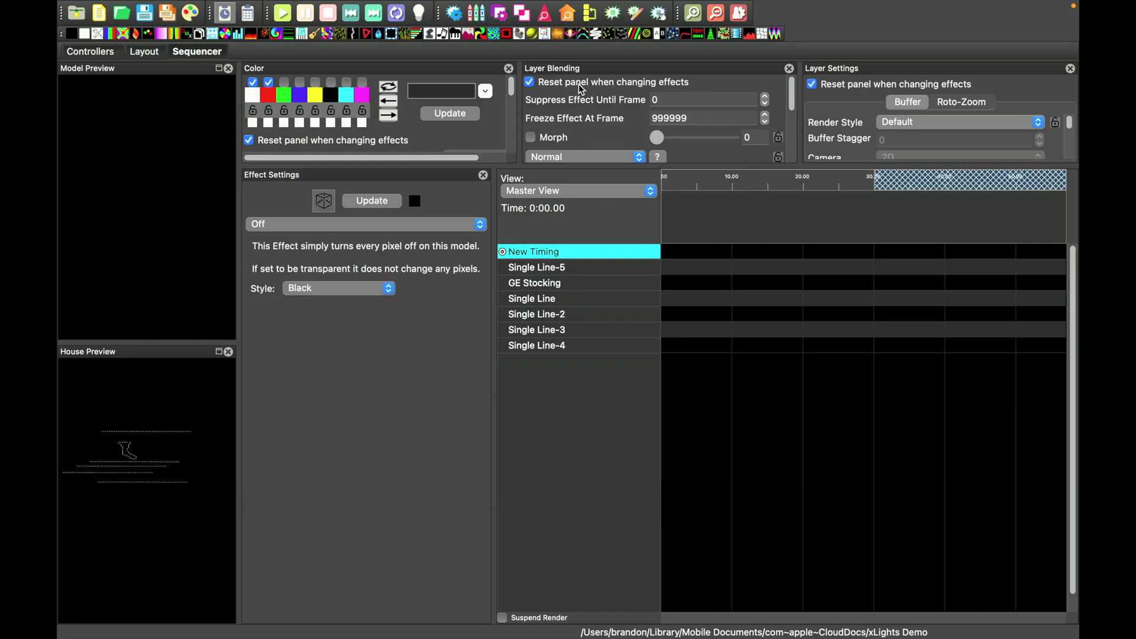
# Add a Single Strand effect to Single Line-5 from 0.4 s to 27.6 s and set its cycles to 10.3.
pyautogui.moveTo(582, 34); pyautogui.dragTo(802, 264)
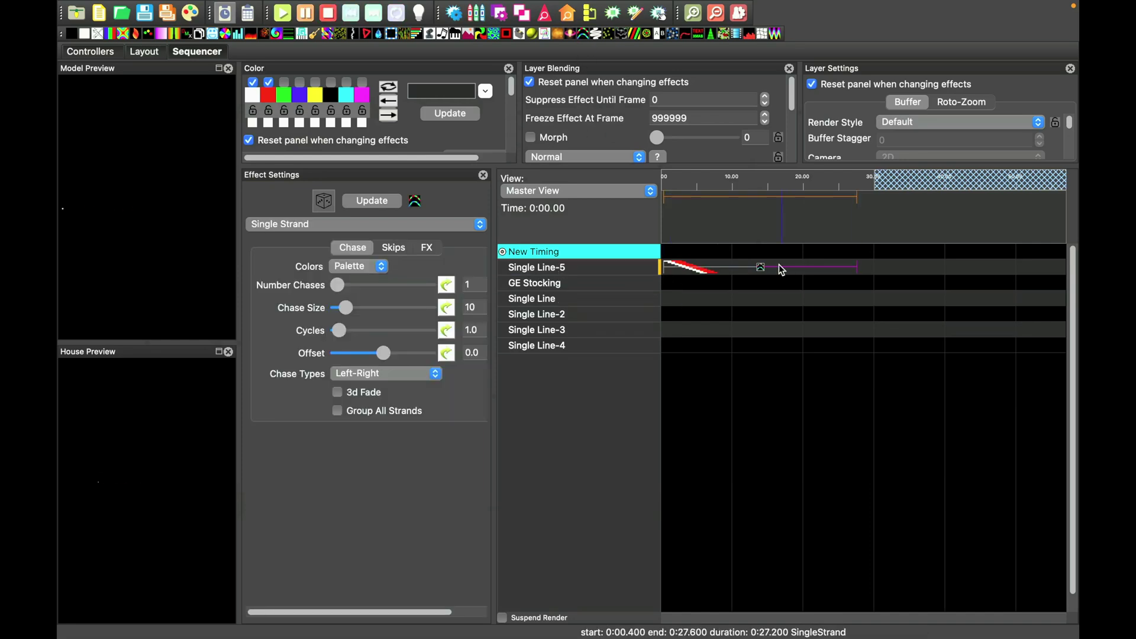
pyautogui.click(356, 334)
# Copy the Single Strand effect onto GE Stocking, Single Line, Single Line-2, Single Line-3 and Single Line-4.
pyautogui.click(669, 284)
pyautogui.click(770, 298)
pyautogui.click(740, 314)
pyautogui.click(716, 330)
pyautogui.click(716, 345)
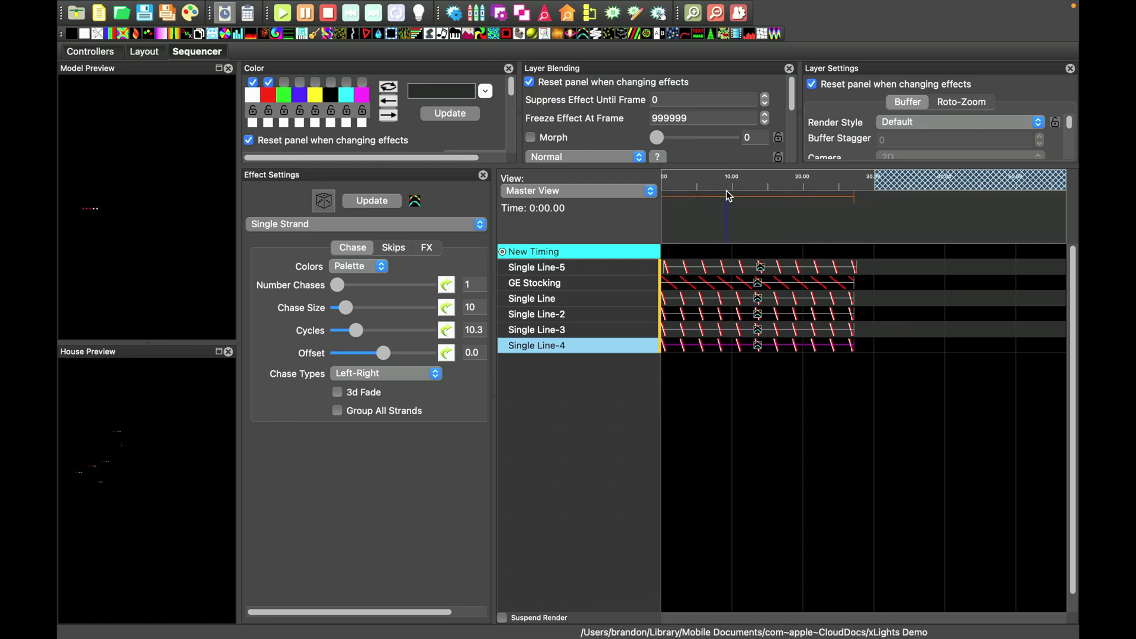
# Render the whole sequence and play it from the start with output to lights enabled.
pyautogui.click(191, 14)
pyautogui.click(761, 267)
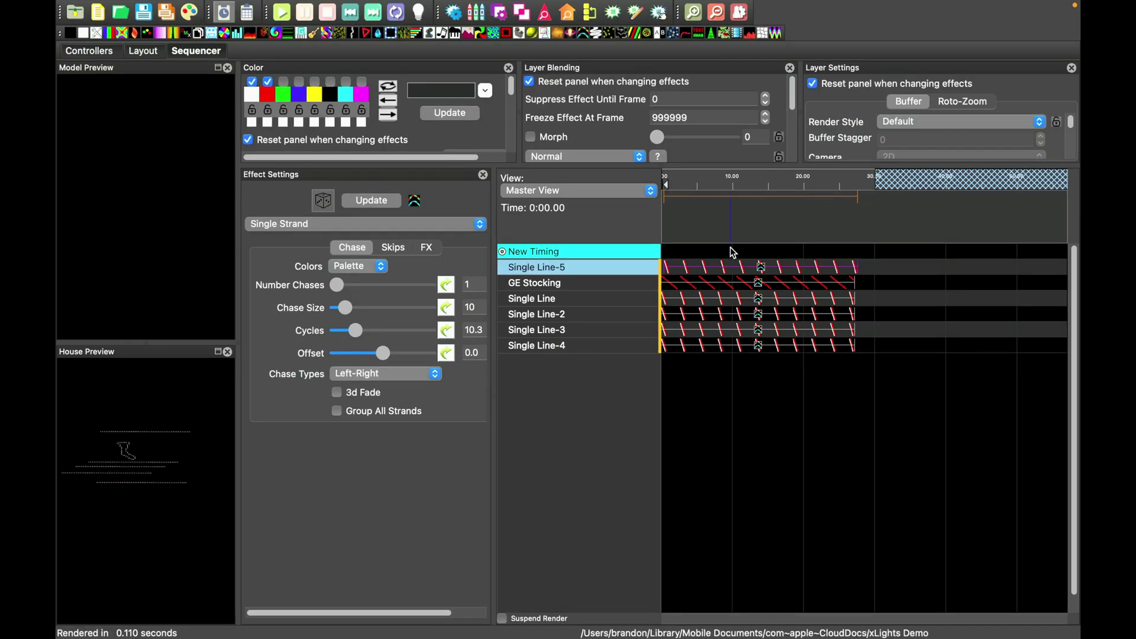
pyautogui.moveTo(761, 267); pyautogui.dragTo(756, 268)
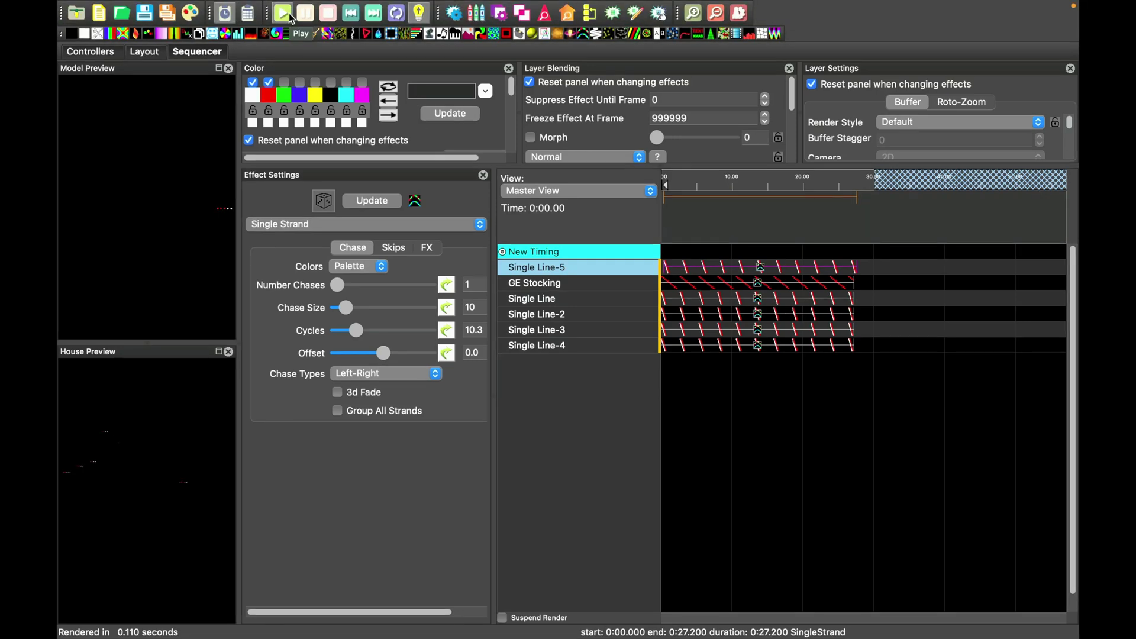
pyautogui.click(289, 13)
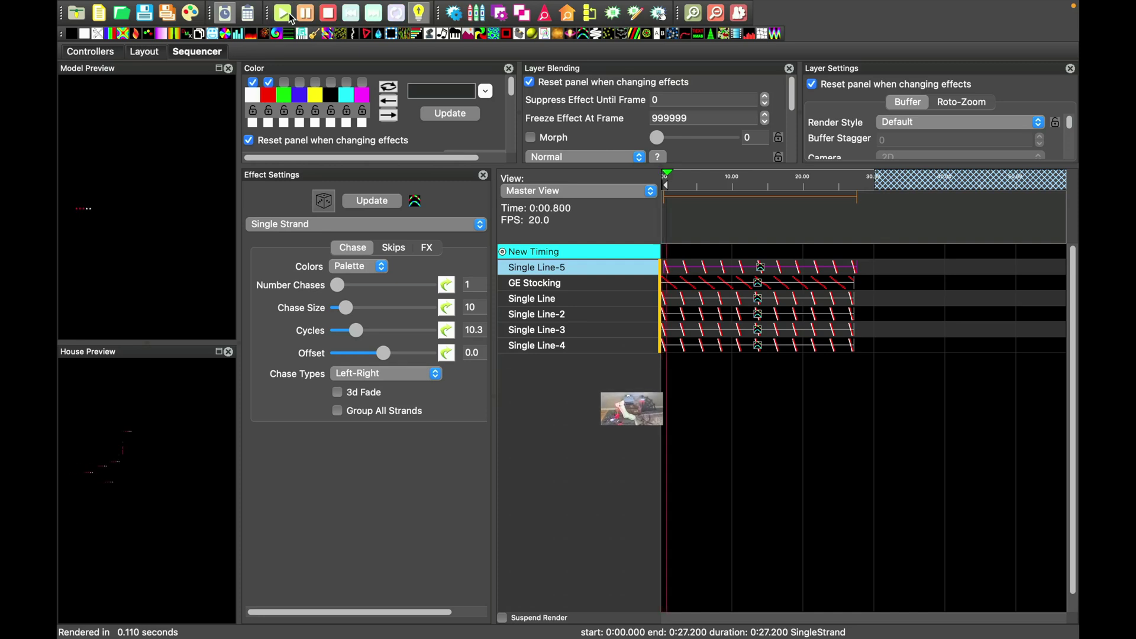